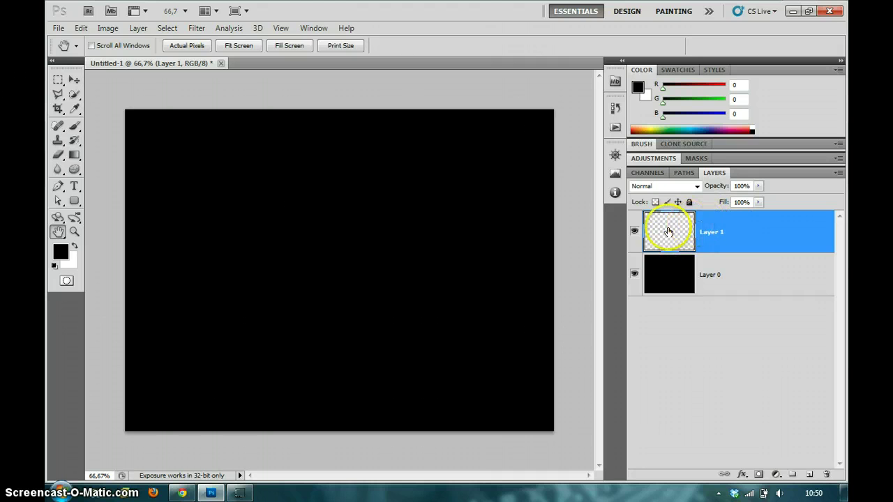
- Draw a rectangular selection just inside the canvas edges and set the foreground colour to red (ff0000)
click(59, 81)
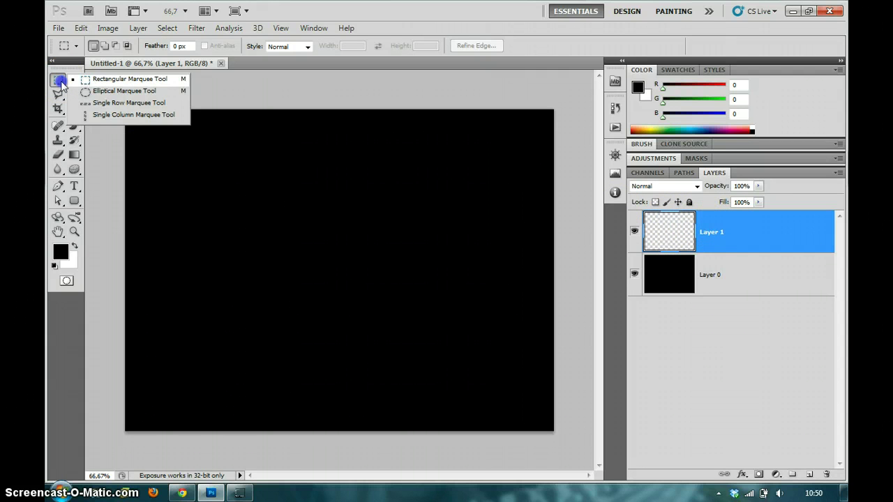
click(117, 79)
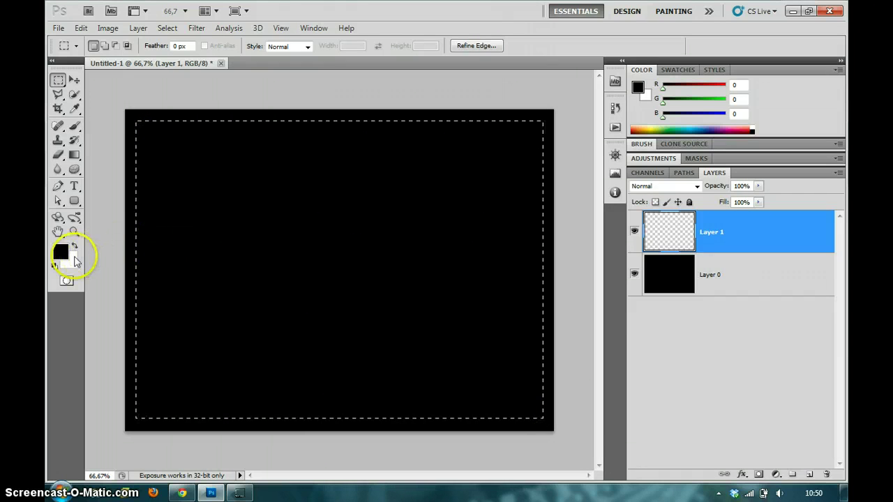
click(61, 251)
click(640, 299)
click(799, 282)
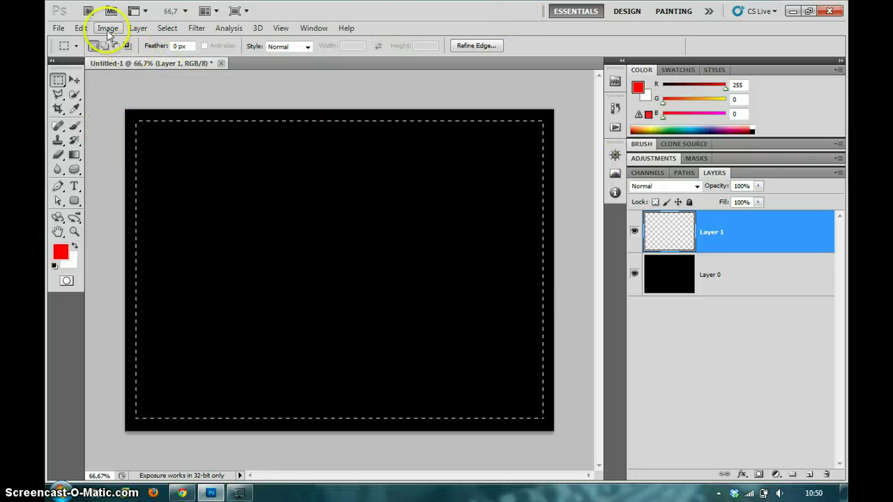
- Stroke the selection with a 20 px red outline placed inside, then deselect
click(83, 29)
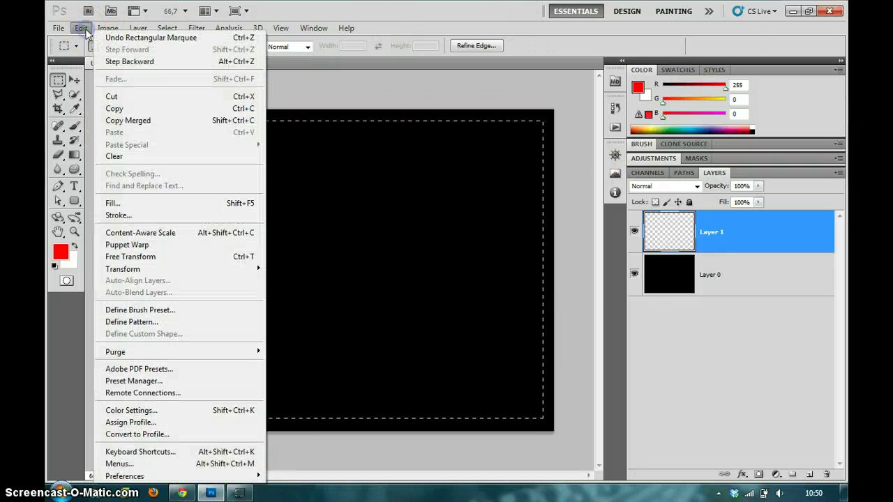
click(143, 218)
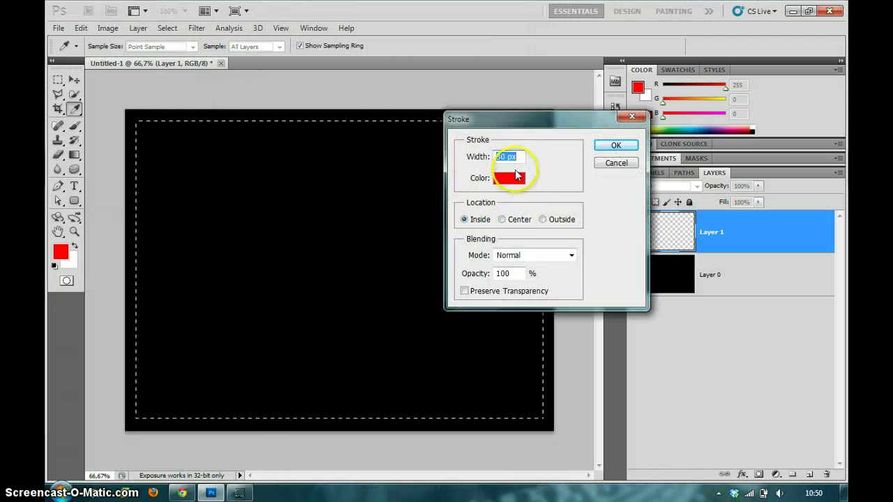
click(510, 157)
click(503, 220)
click(508, 159)
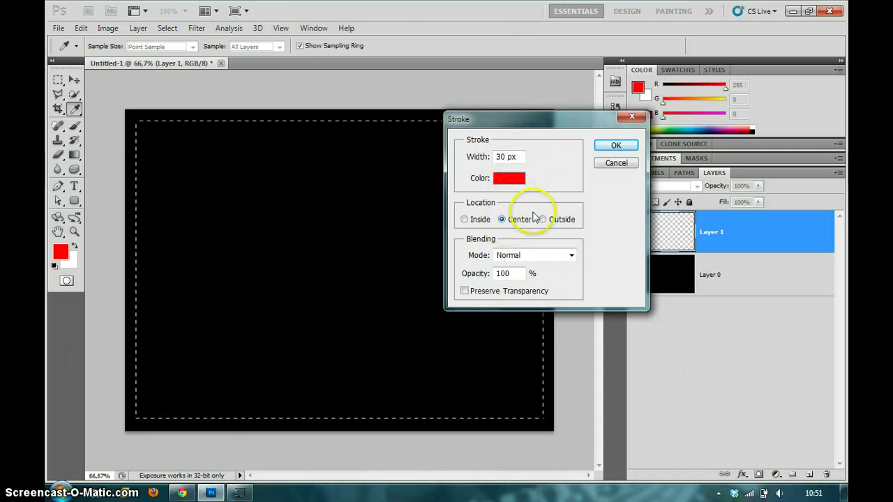
click(464, 219)
click(501, 156)
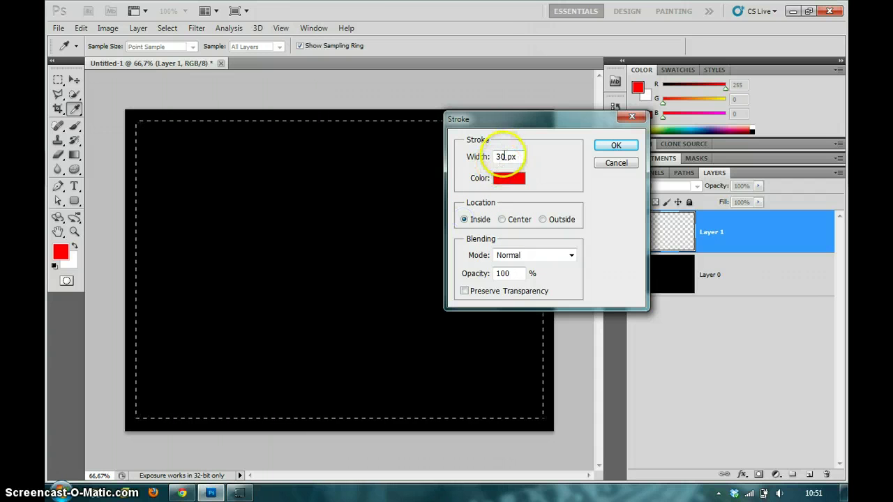
click(616, 146)
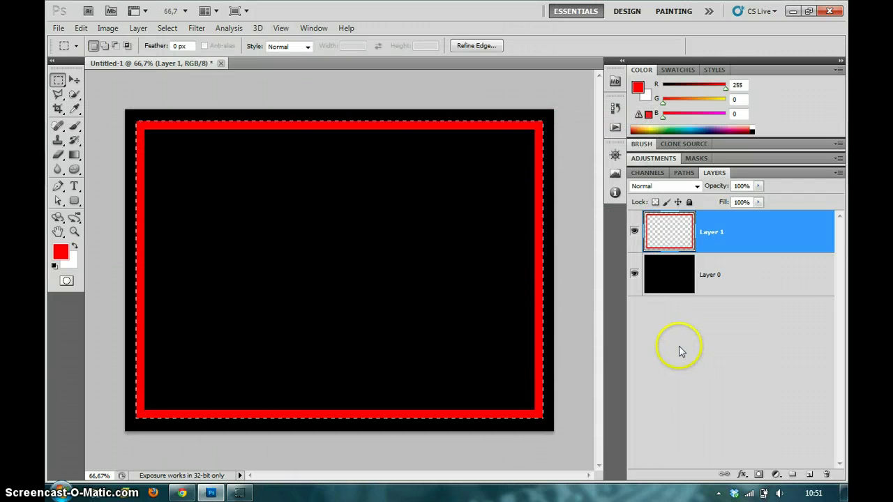
key(ctrl+d)
- Undo the frame, restroke the selection at 8 px width, deselect, and add an empty Layer 2
key(ctrl+z)
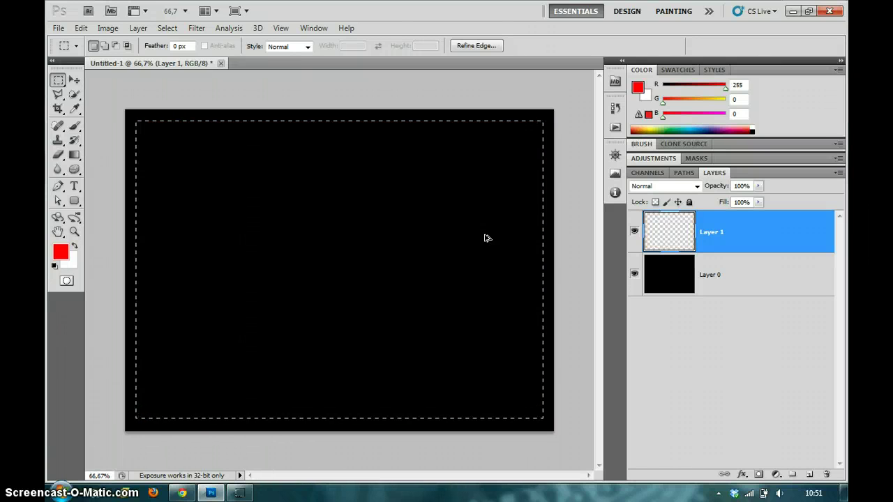
click(81, 28)
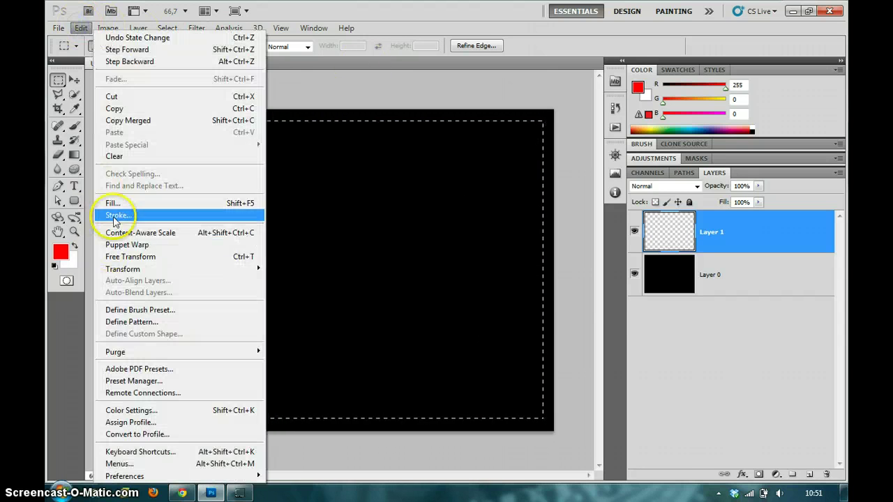
click(115, 215)
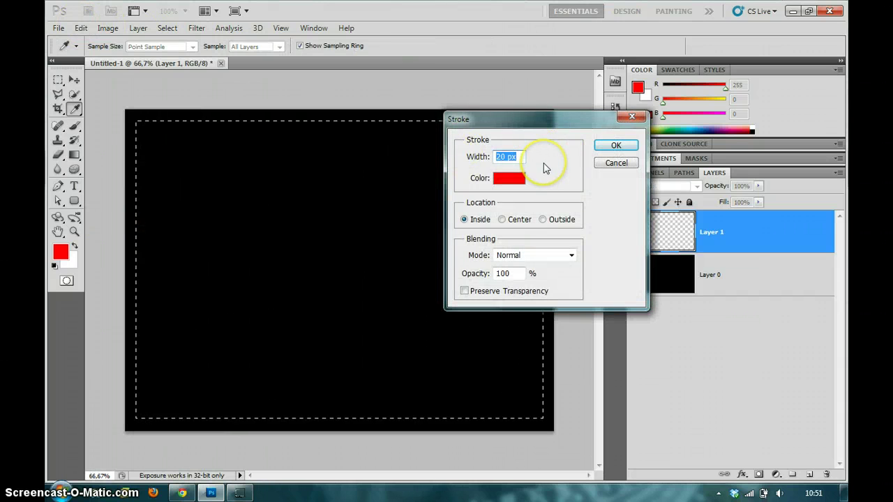
text(8)
click(614, 145)
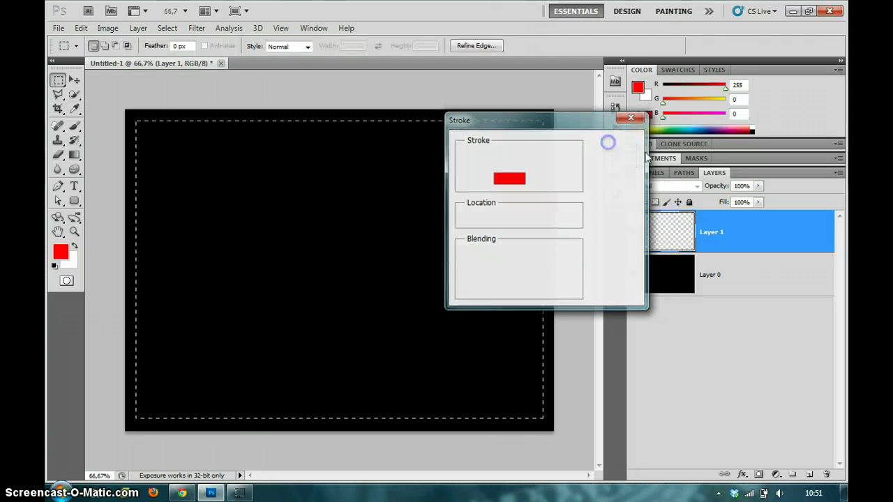
key(ctrl+d)
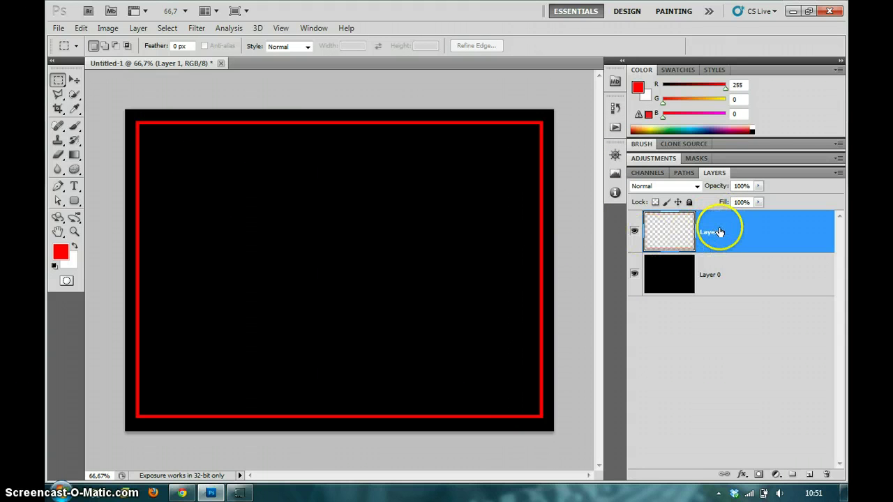
click(807, 475)
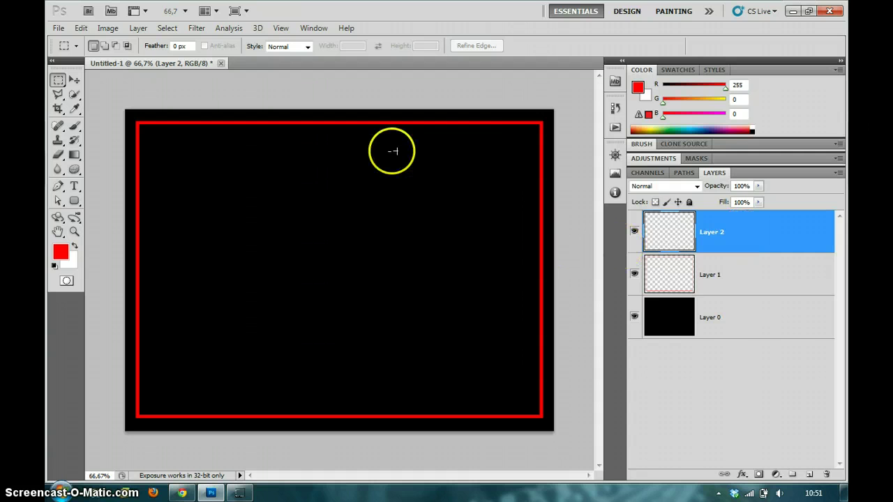
- Search for 'tree' in Chrome and open the original full-size tree image, then return to Photoshop
click(185, 495)
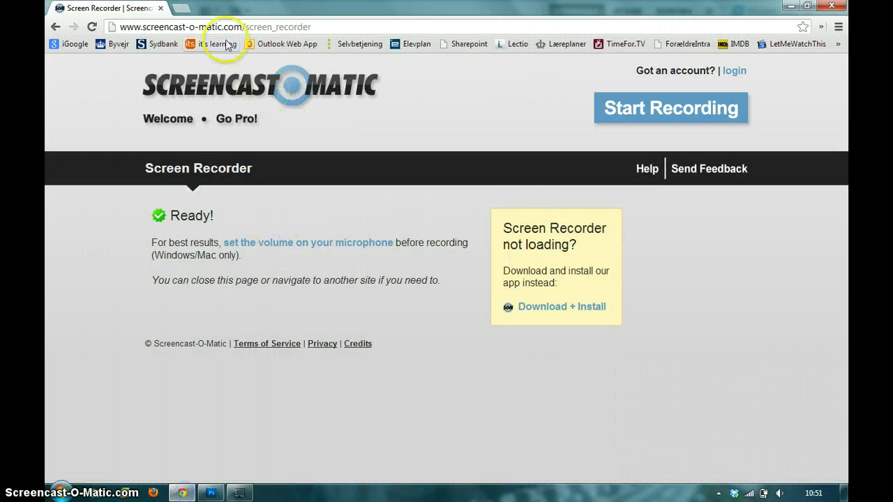
click(180, 8)
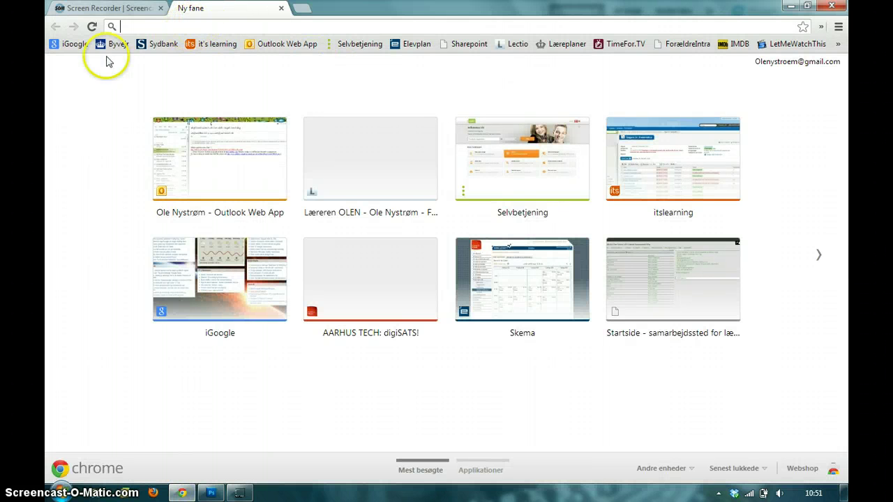
click(70, 44)
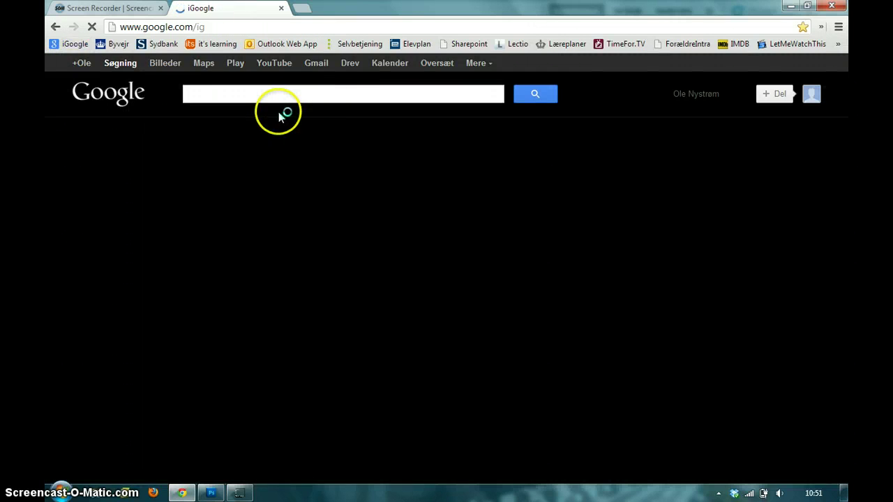
text(tree)
key(Return)
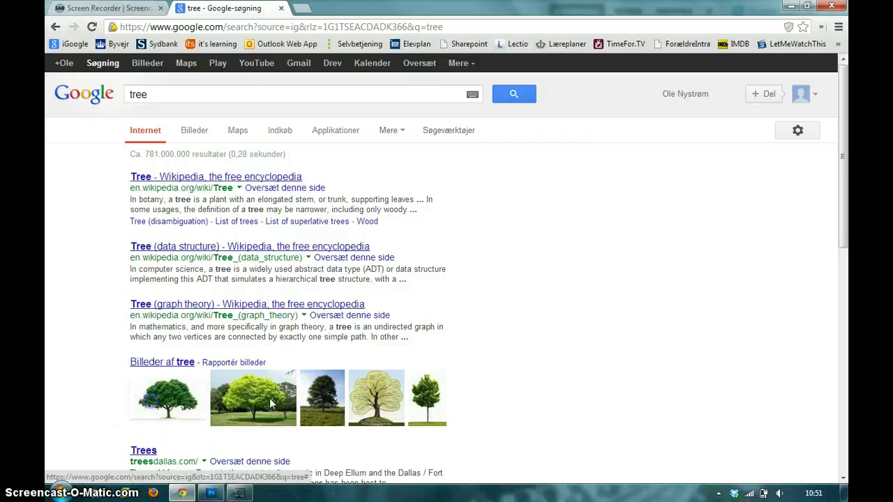
click(321, 377)
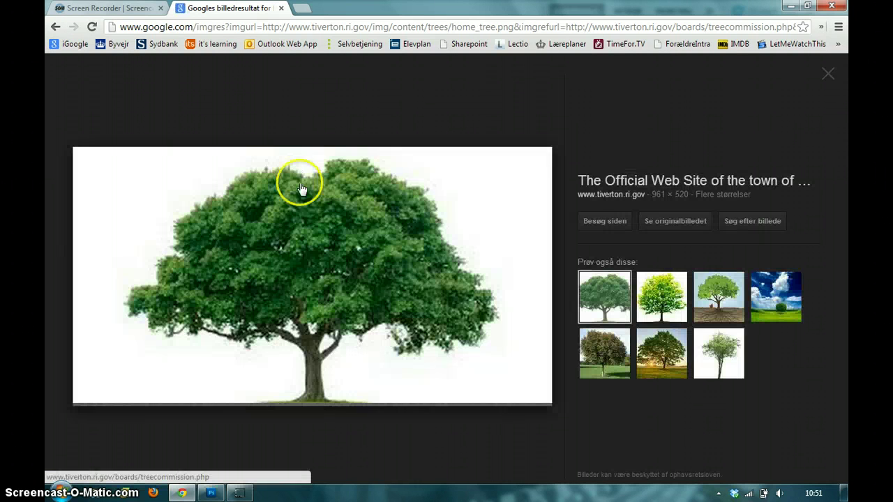
click(675, 230)
drag(256, 273, 310, 159)
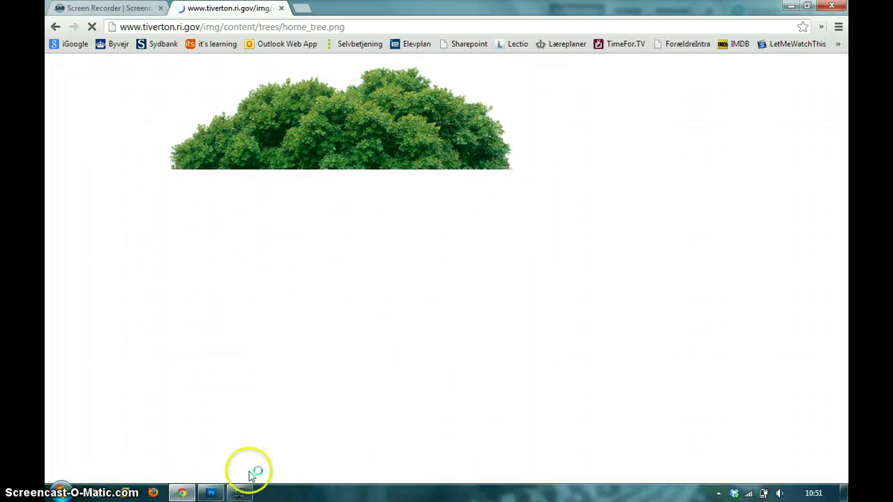
click(211, 492)
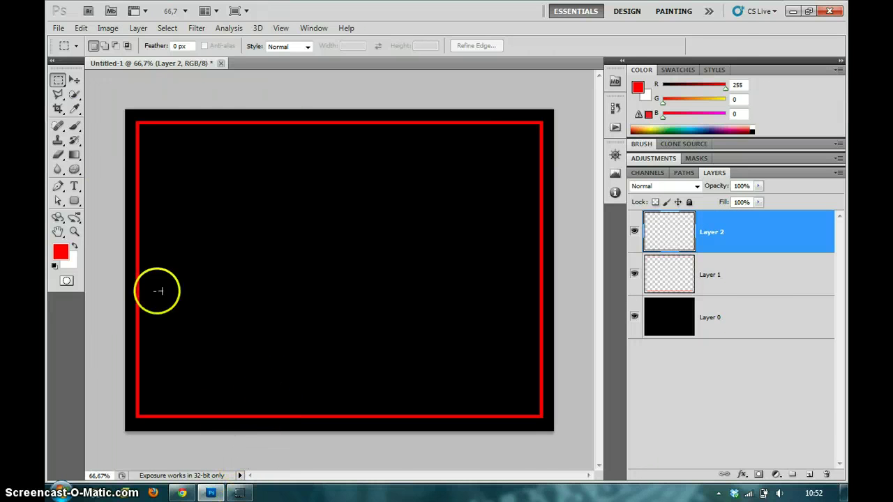
- Start a test line with the Horizontal Type Tool, then delete that layer
click(79, 188)
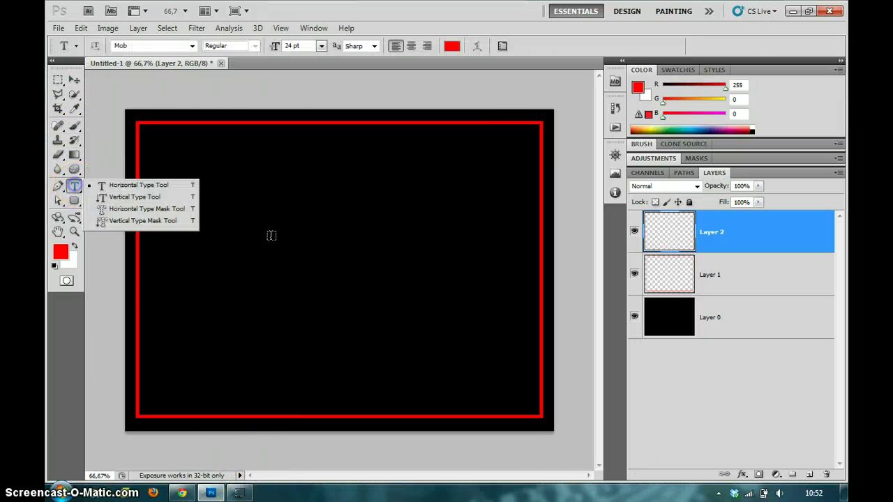
click(343, 161)
text(Dette er et træ som eiose insgels)
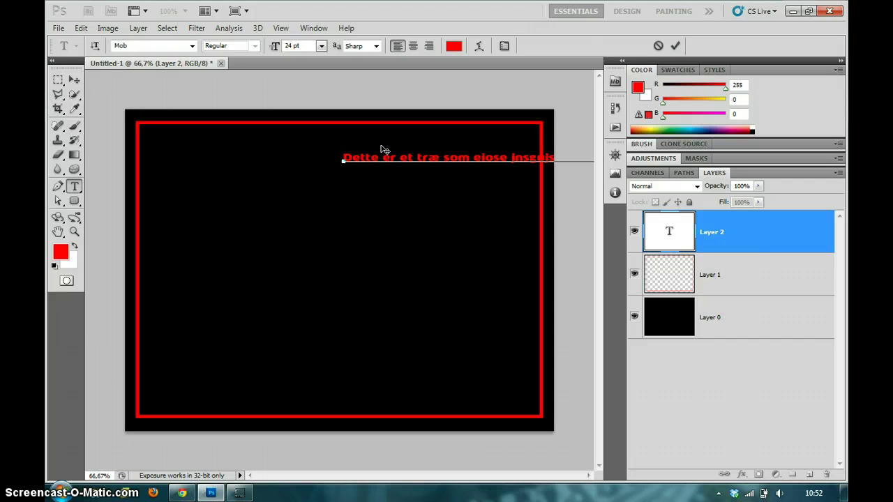
drag(769, 235, 826, 474)
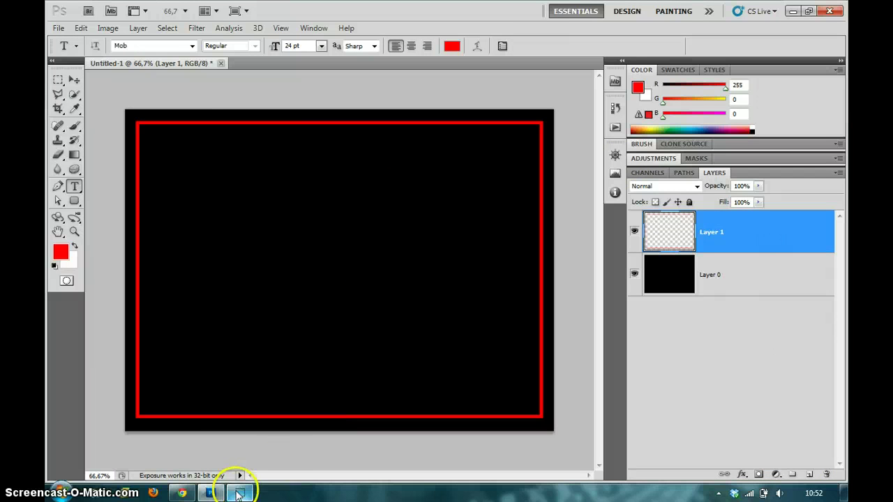
- Copy the tree image in Chrome, visit its Tiverton source page, and return to Photoshop
click(211, 494)
right_click(323, 142)
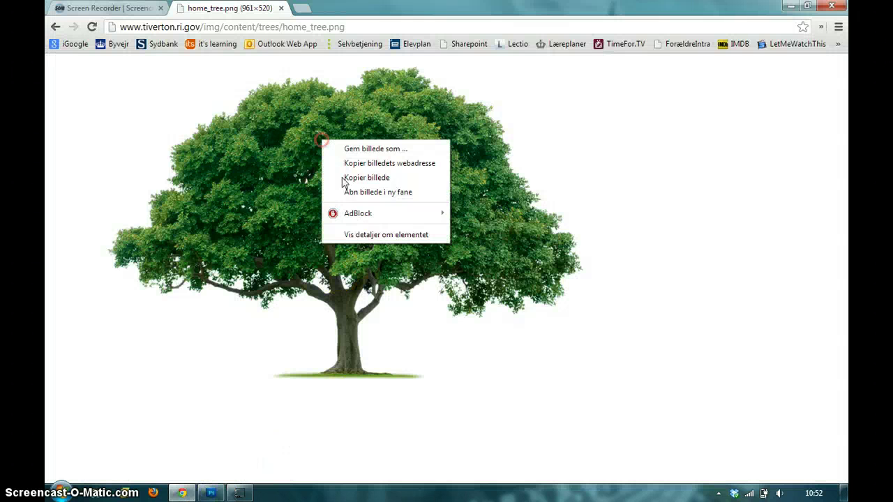
click(340, 177)
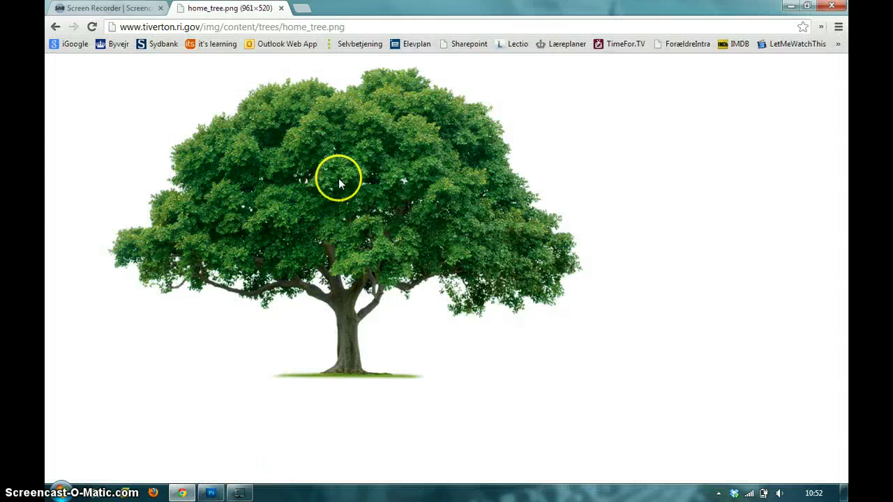
click(55, 27)
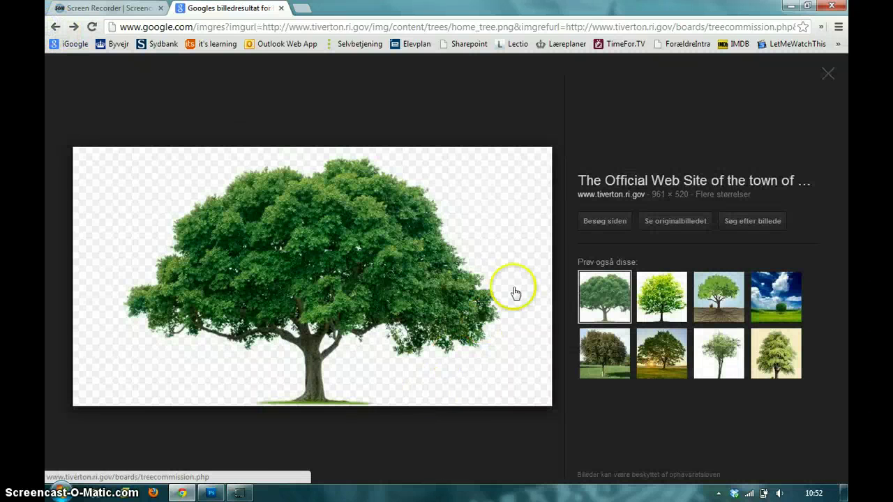
click(606, 220)
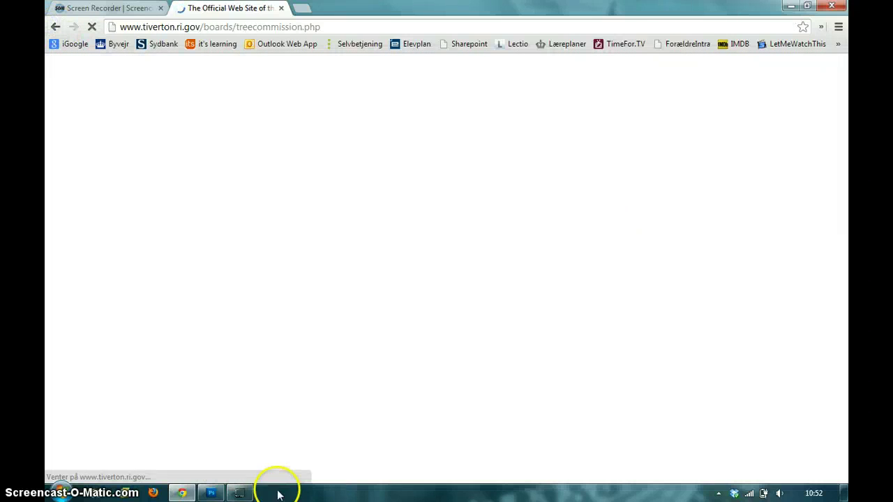
click(181, 493)
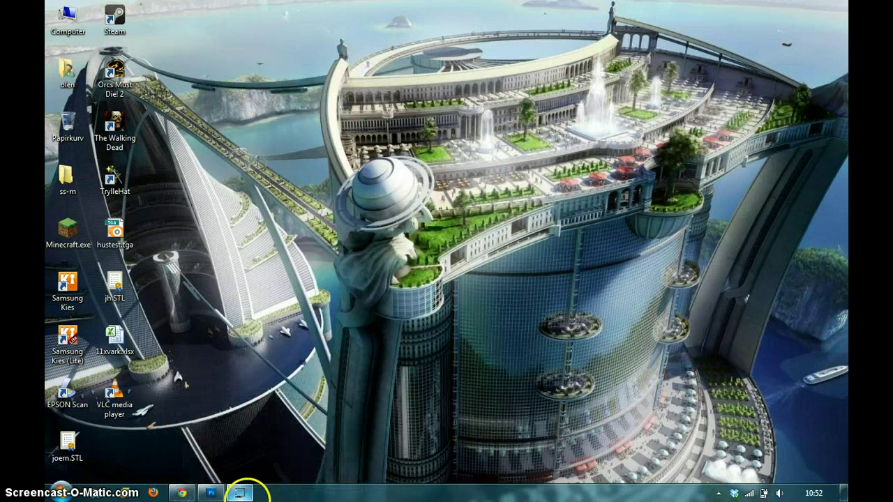
click(211, 493)
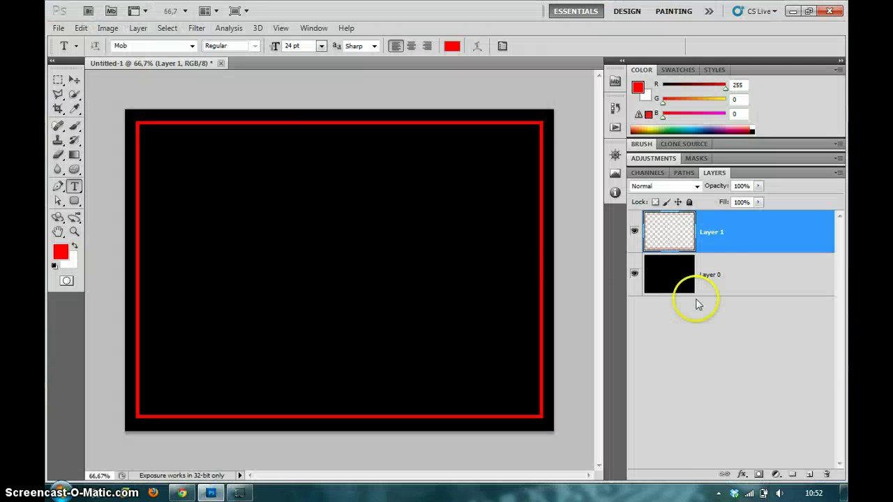
- Paste the copied tree onto the canvas, cancelling a first accidental resize
click(516, 183)
key(Escape)
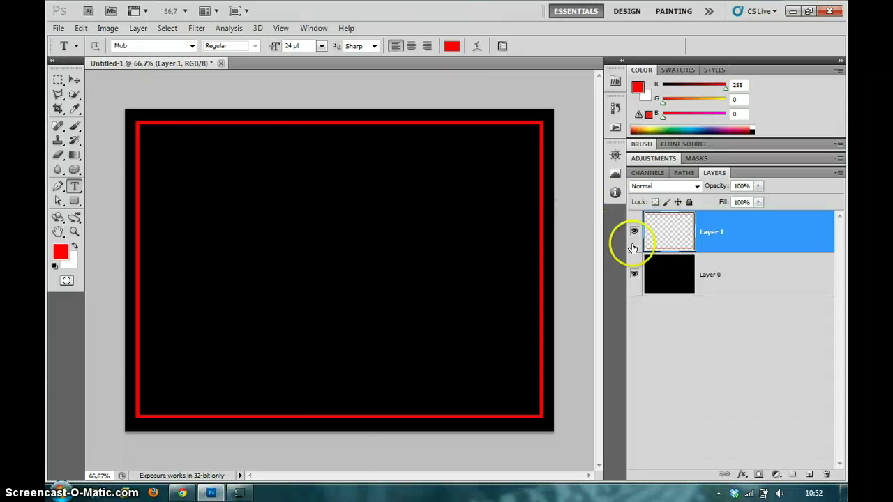
key(ctrl+v)
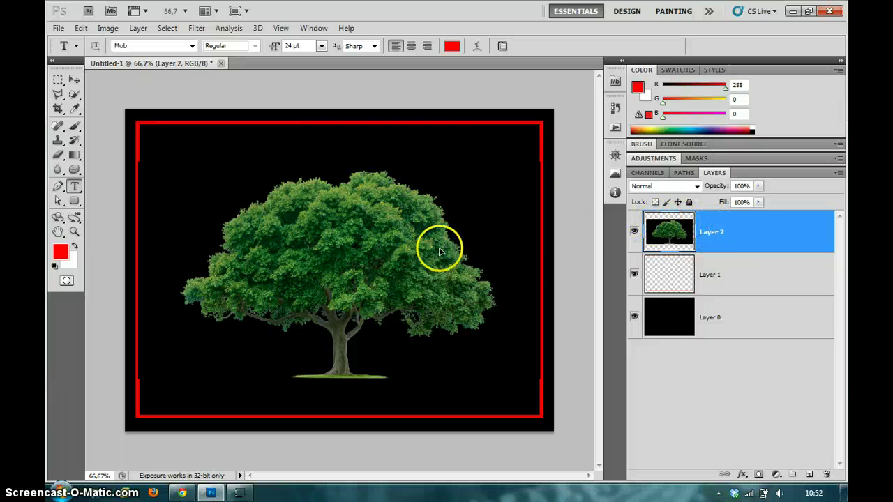
key(ctrl+t)
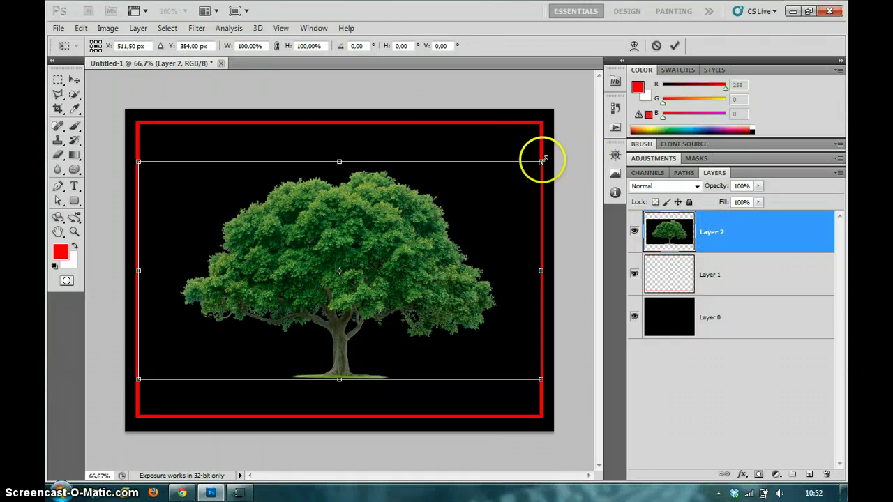
drag(544, 162, 544, 289)
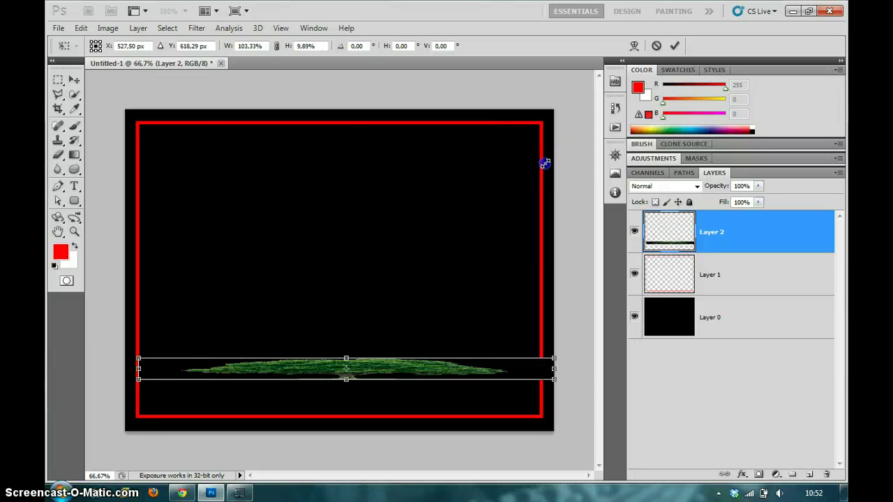
click(574, 391)
key(Escape)
key(t)
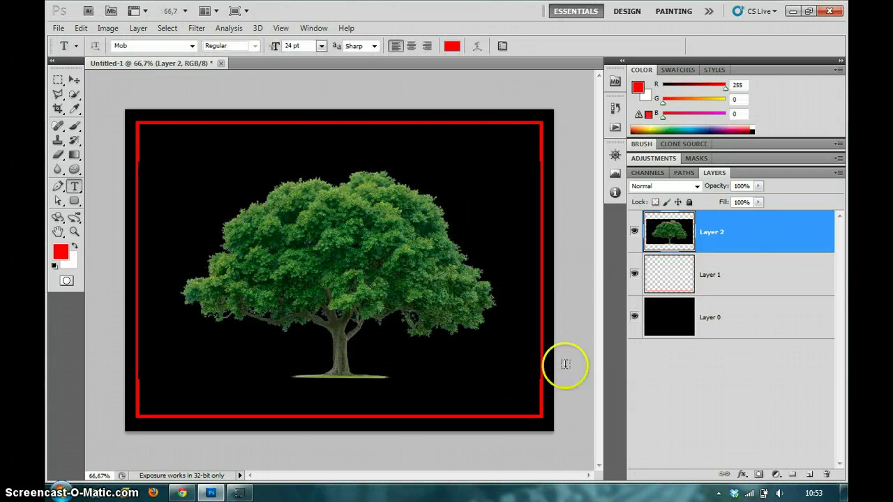
- Scale the tree to about 56% in the upper left and move its layer below the frame
key(ctrl+t)
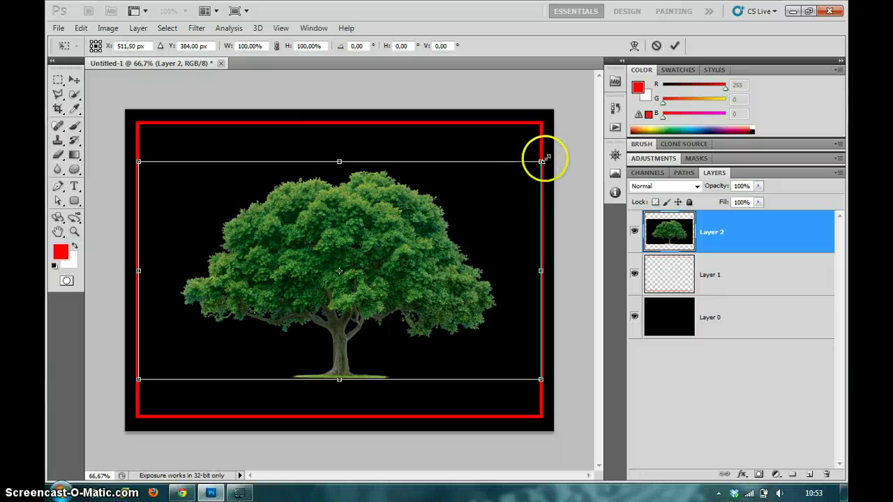
drag(541, 161, 363, 257)
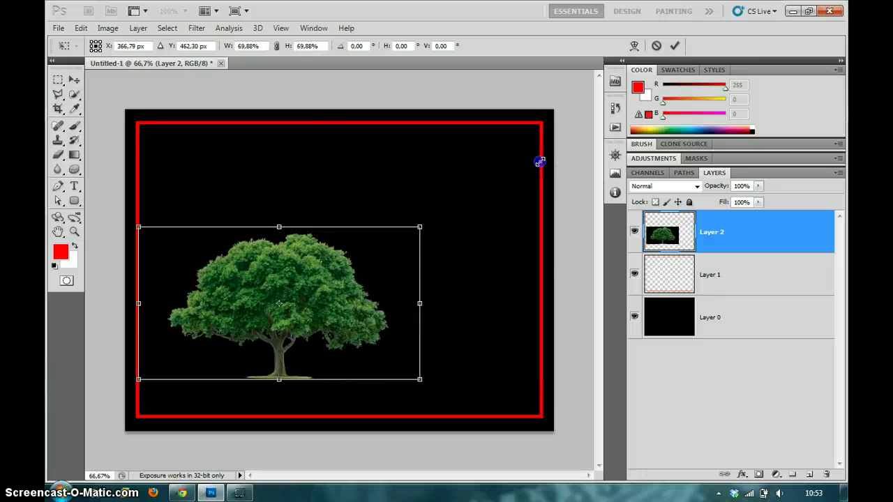
drag(295, 313, 277, 190)
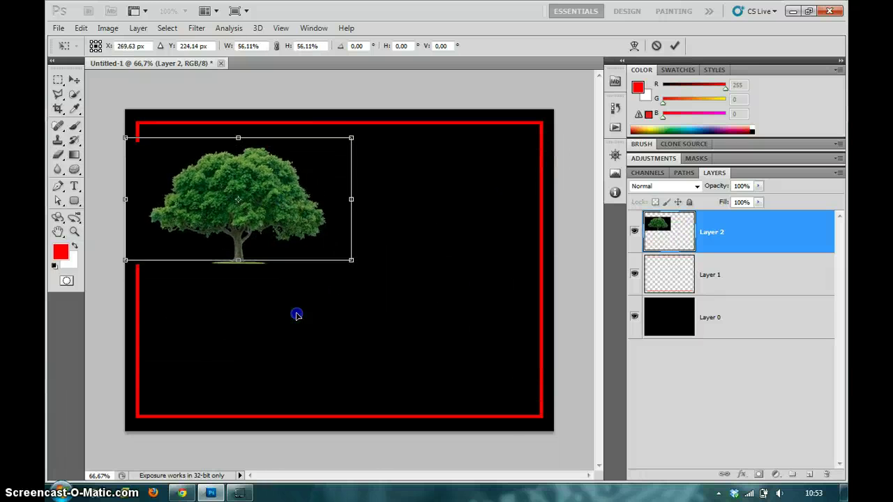
key(shift+Right)
key(Right)
key(Right)
key(Right)
key(Down)
key(Down)
key(Down)
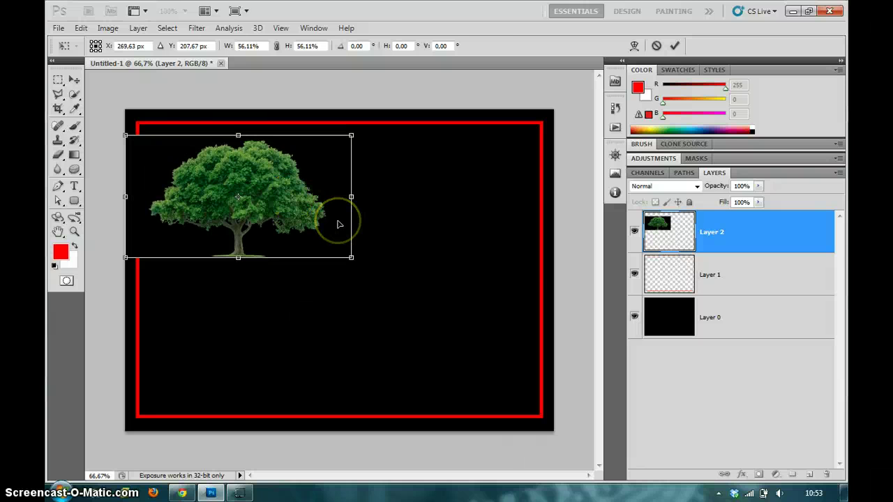
key(Return)
key(t)
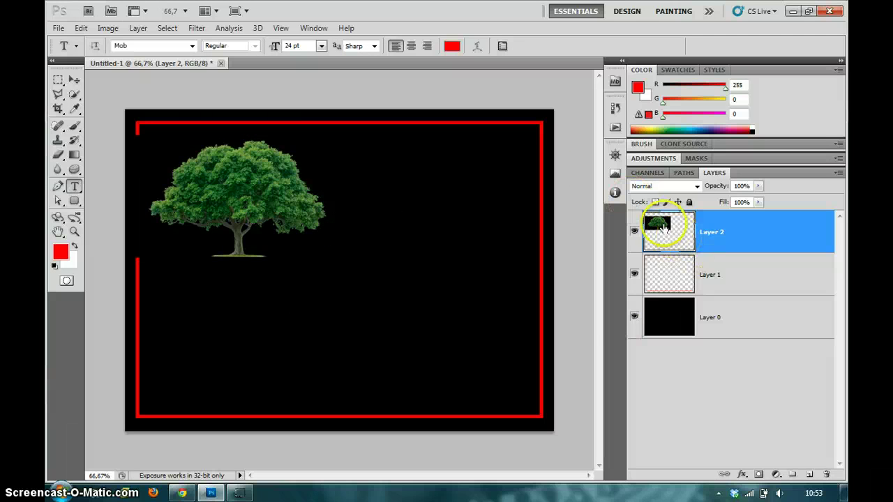
drag(683, 230, 666, 297)
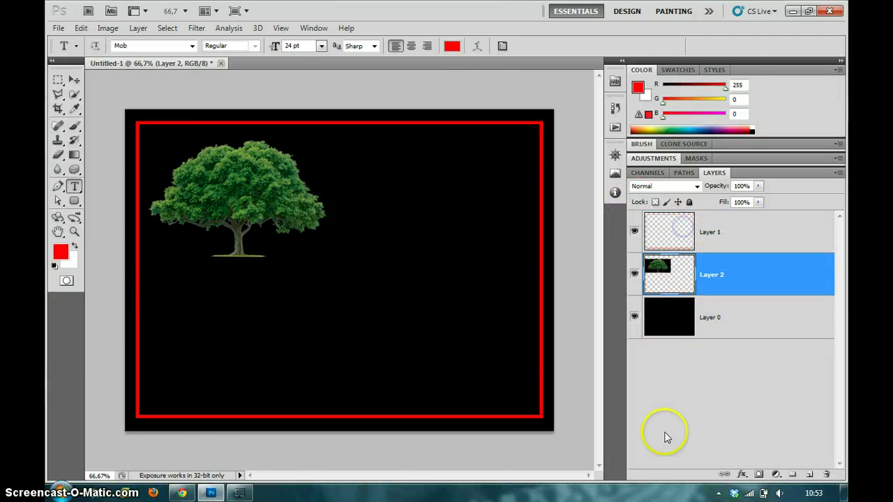
- Select the Tiverton Tree Commission paragraph on the Chrome page for copying, then return to Photoshop
click(182, 493)
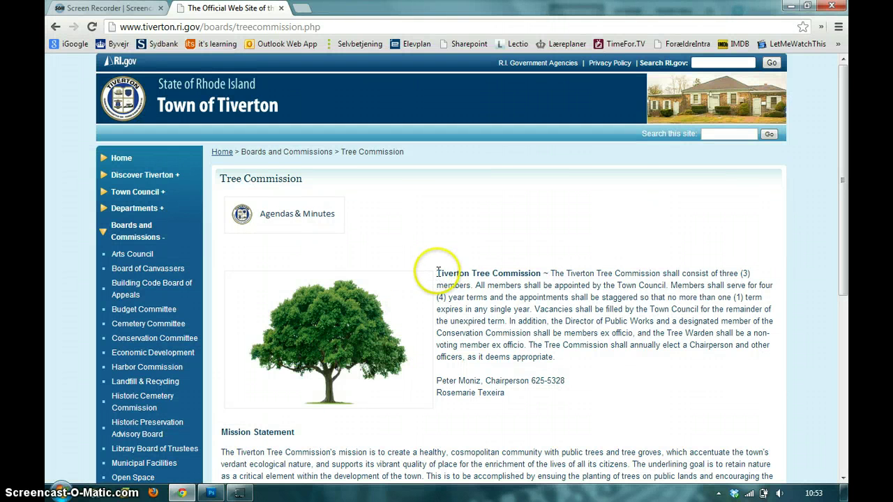
drag(438, 272, 556, 363)
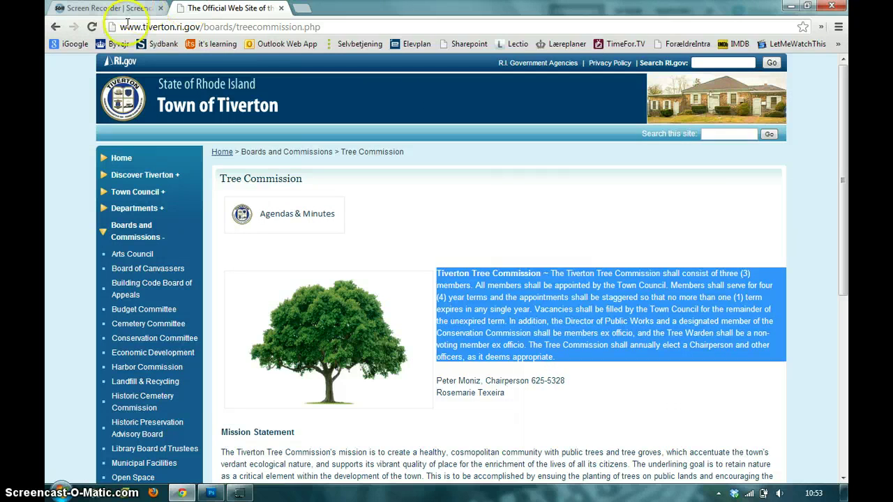
click(211, 493)
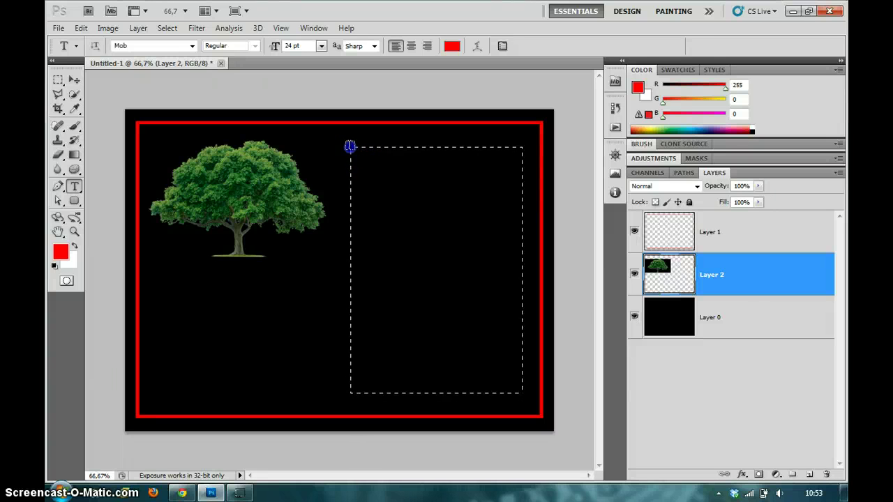
- Draw a paragraph text box to the right of the tree and select all its text
drag(350, 146, 522, 390)
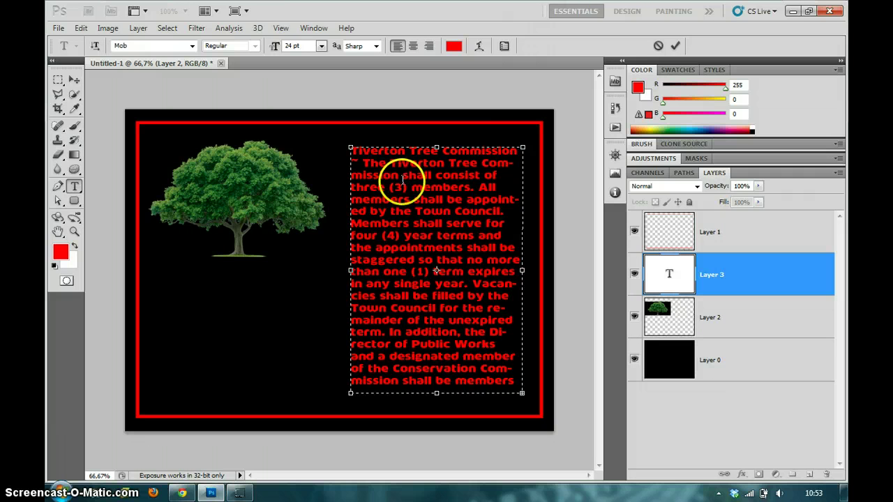
key(ctrl+a)
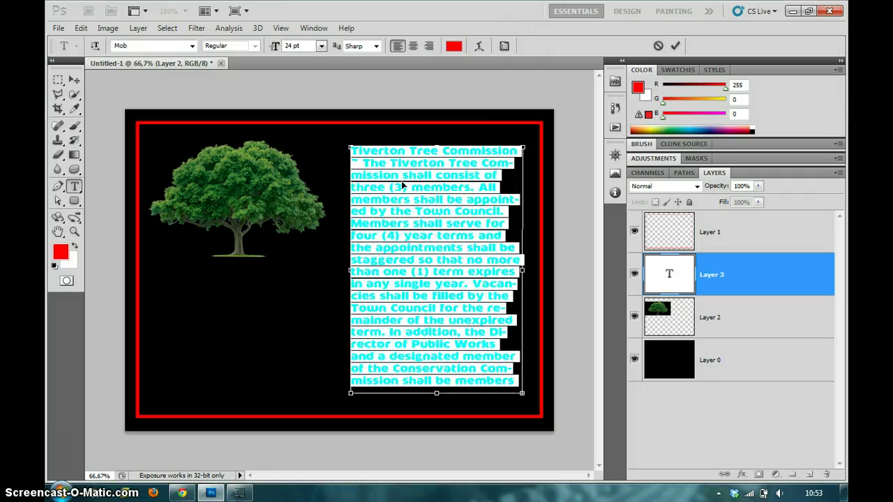
- Try 12 pt then 14 pt paragraph size and bring up the Character panel
click(321, 46)
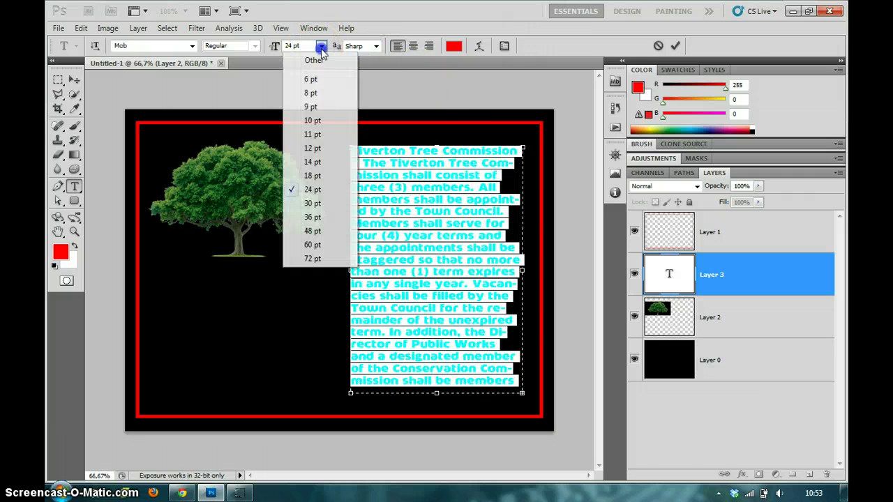
click(314, 148)
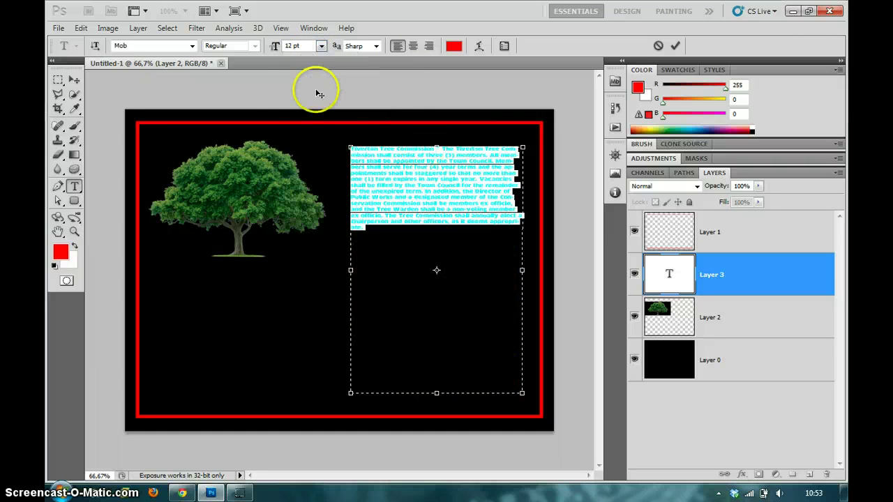
click(321, 46)
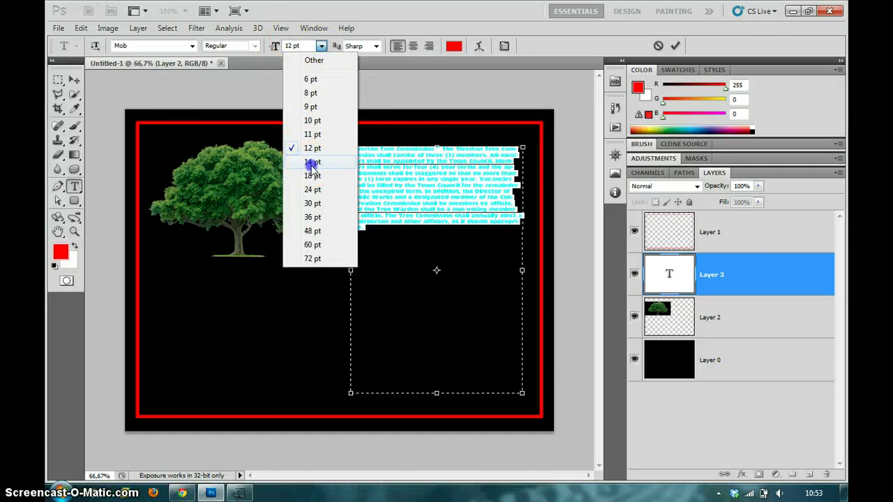
click(311, 167)
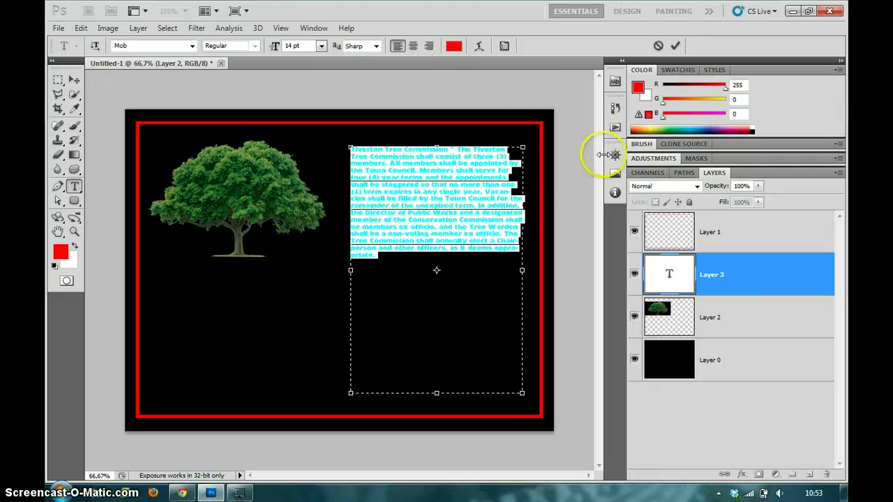
click(317, 28)
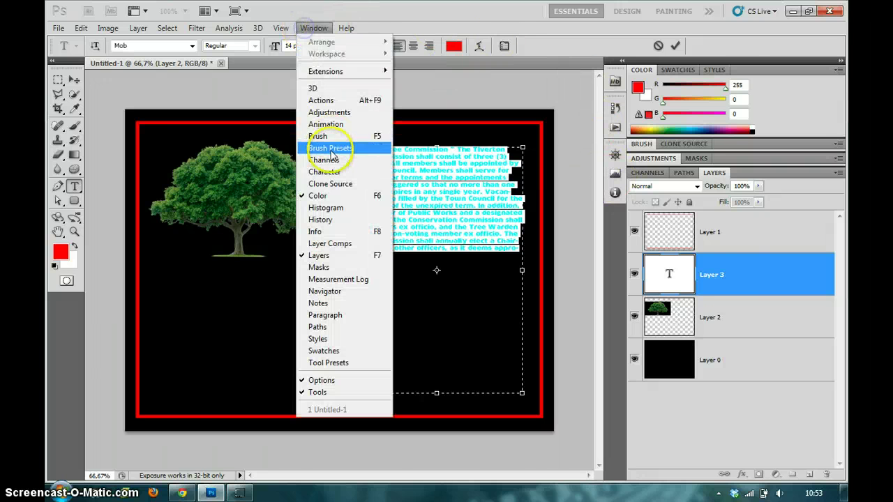
click(333, 170)
drag(726, 307, 537, 75)
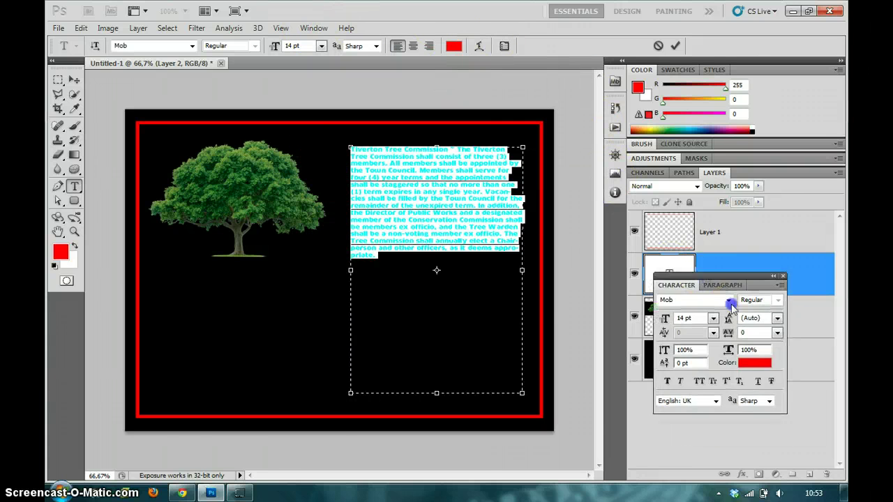
click(618, 83)
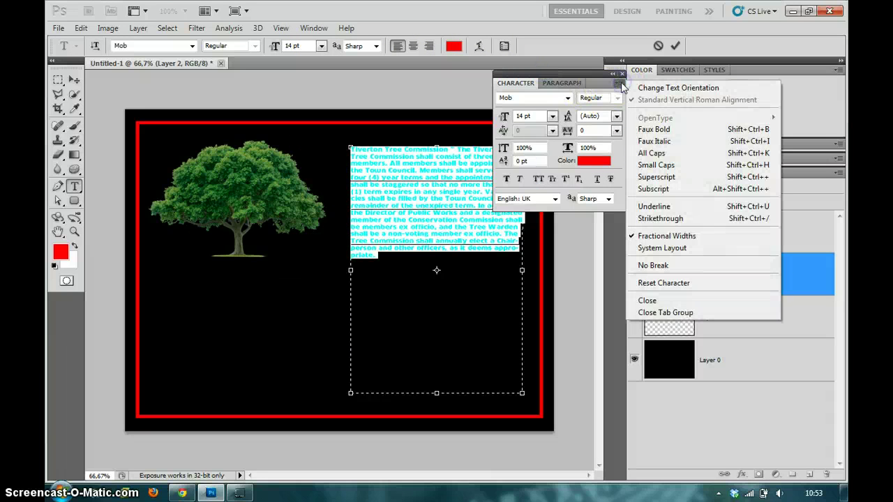
click(584, 74)
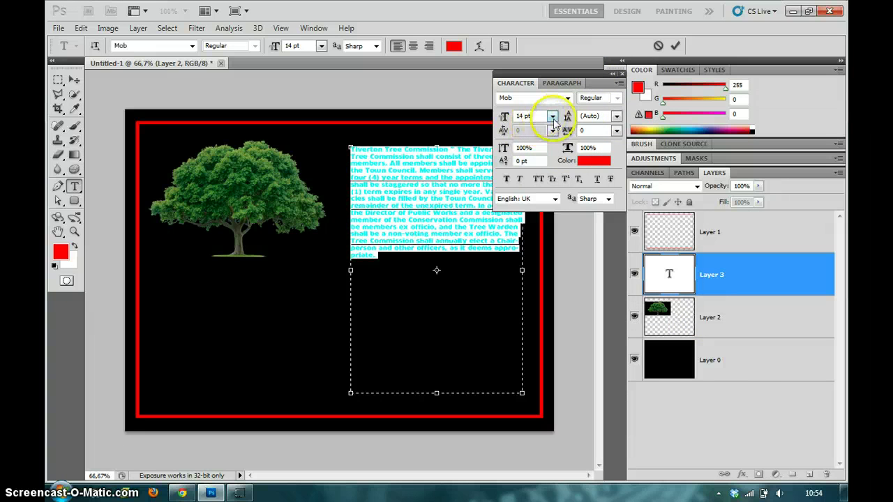
- Give the paragraph 24 pt leading, 16 pt size and white colour
click(617, 117)
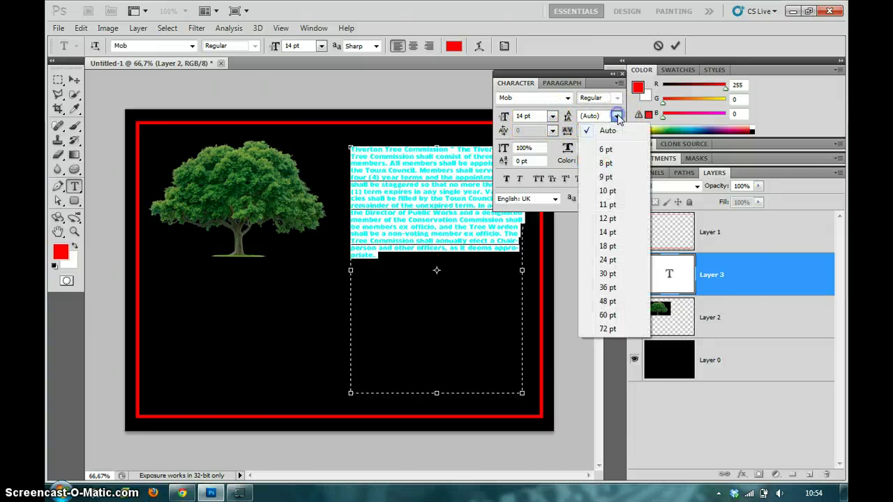
click(625, 247)
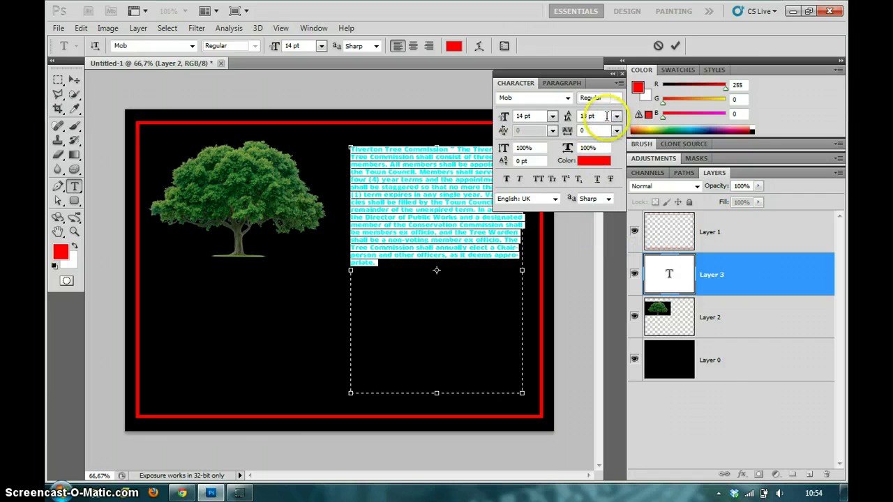
text(24)
key(Return)
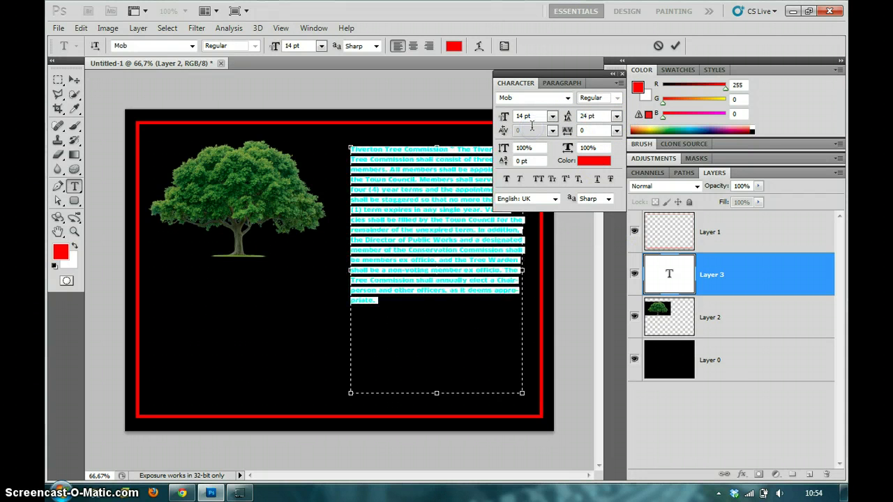
click(556, 119)
click(506, 119)
drag(503, 120, 505, 121)
click(606, 165)
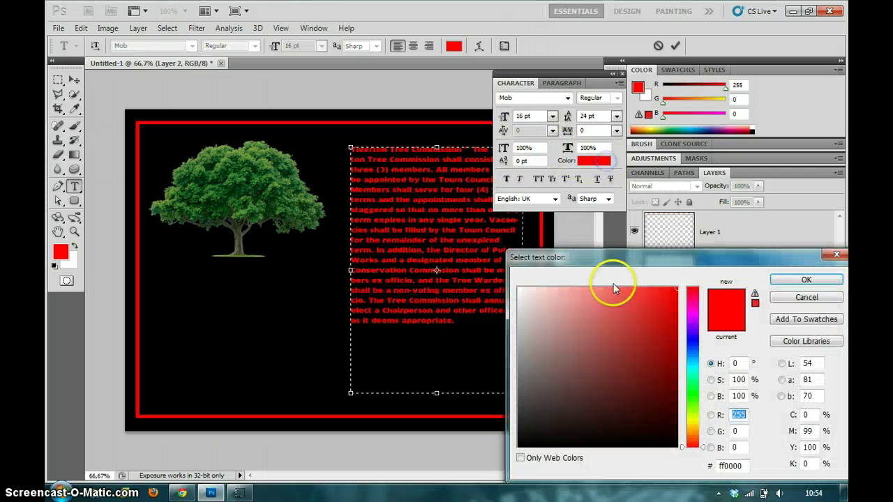
drag(607, 293, 518, 287)
click(807, 280)
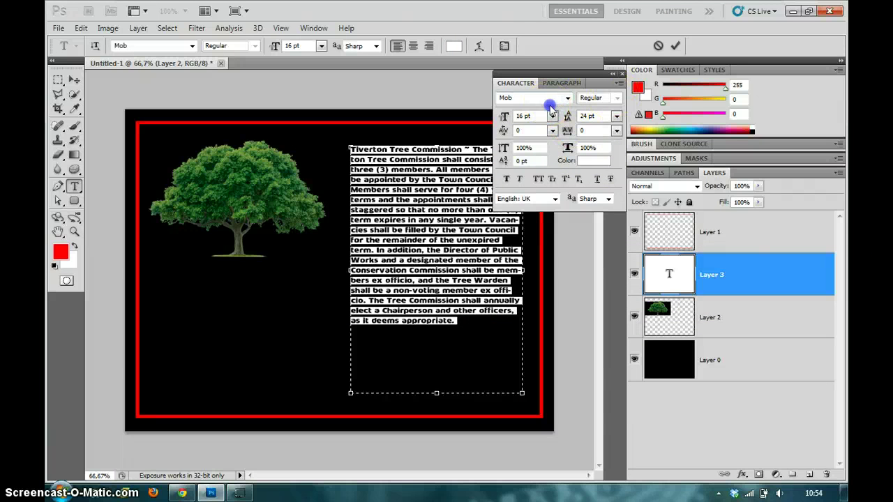
- Set the paragraph to Myriad Pro with 30 pt leading and move it lower inside the frame
click(567, 99)
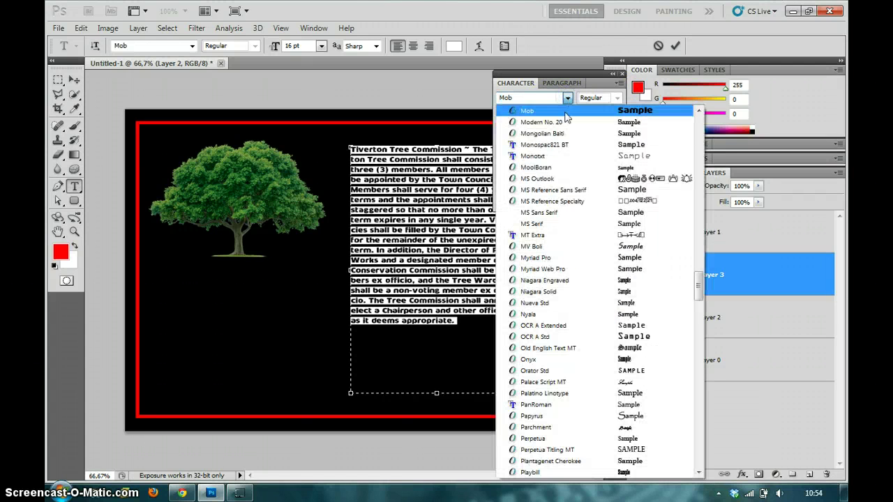
drag(565, 119, 588, 217)
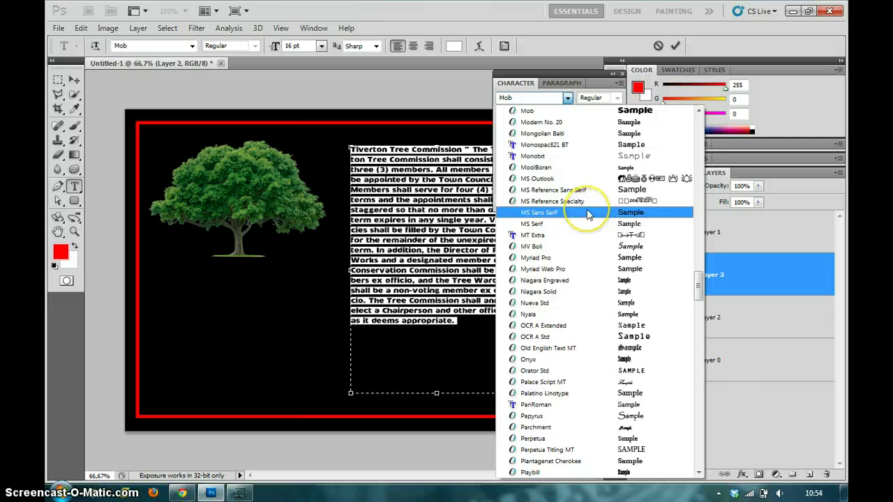
click(590, 258)
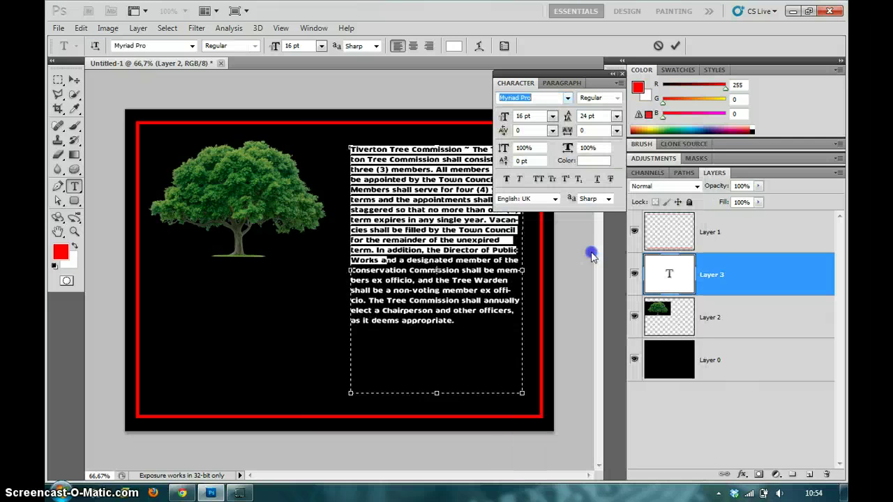
click(598, 116)
text(30)
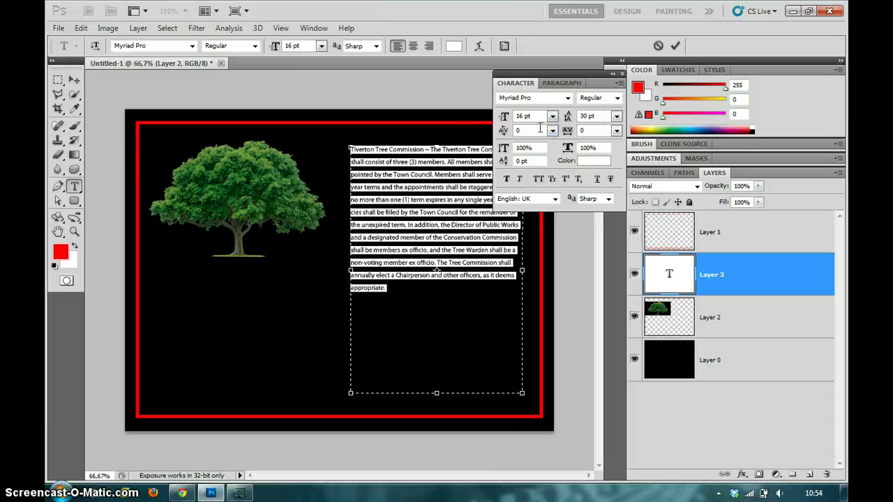
click(73, 82)
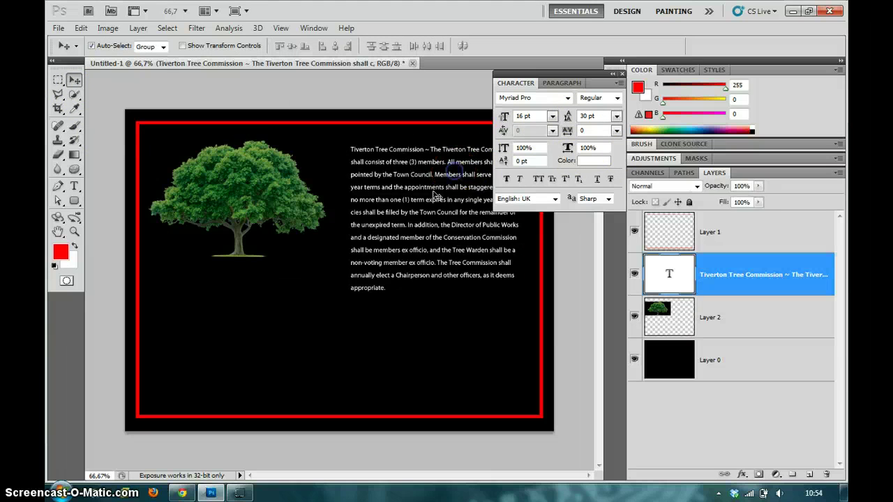
drag(434, 194, 434, 238)
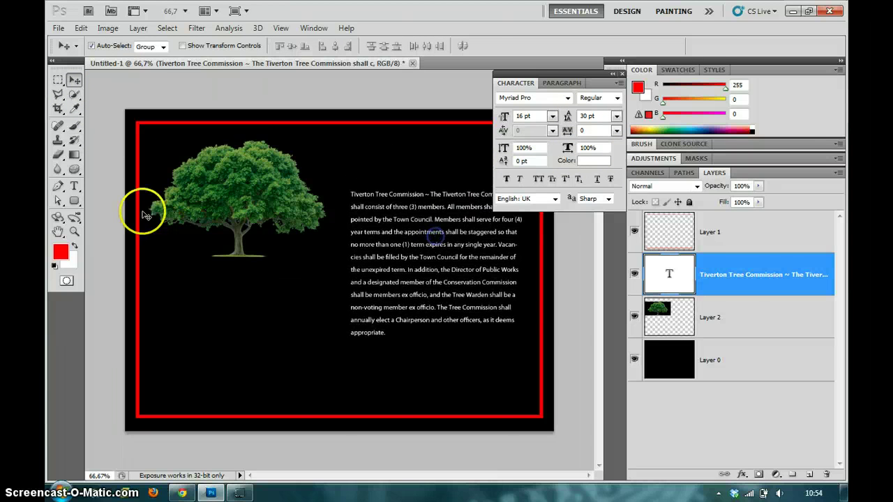
click(74, 186)
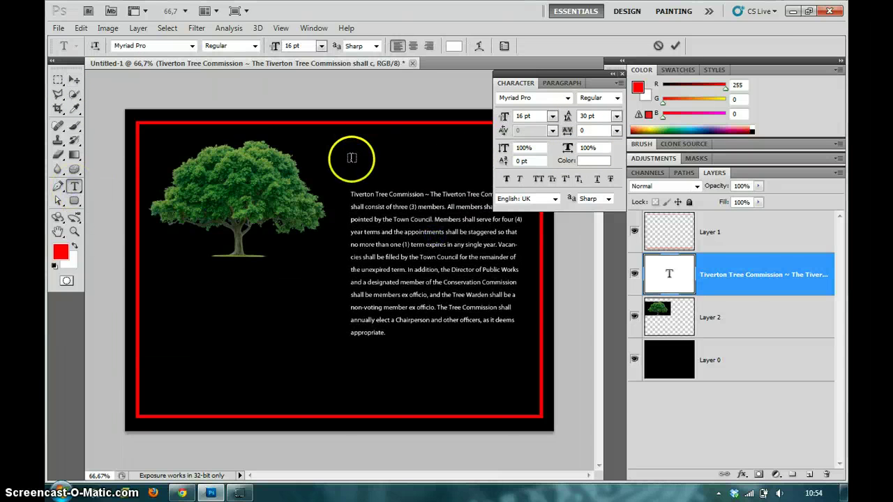
- Type the heading 'Flot Træius Brenem' above the paragraph and colour it the frame's red
click(351, 158)
text(Fot Træius)
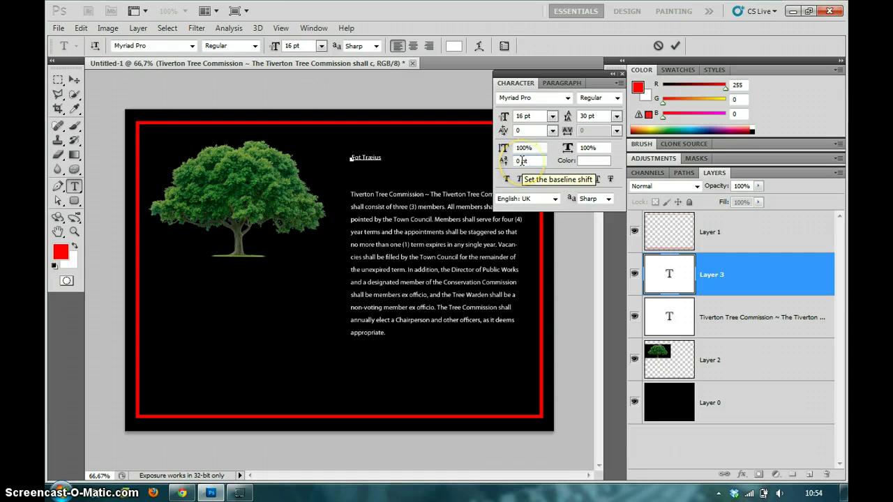
text(Brenem)
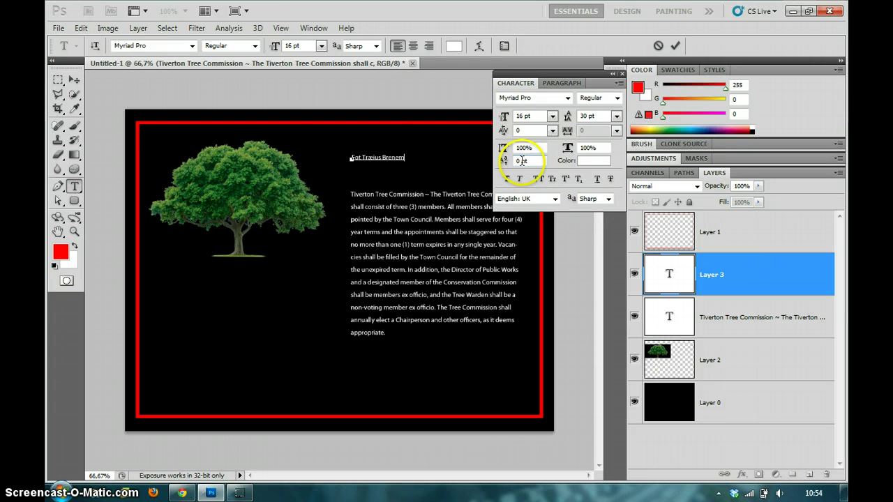
key(ctrl+a)
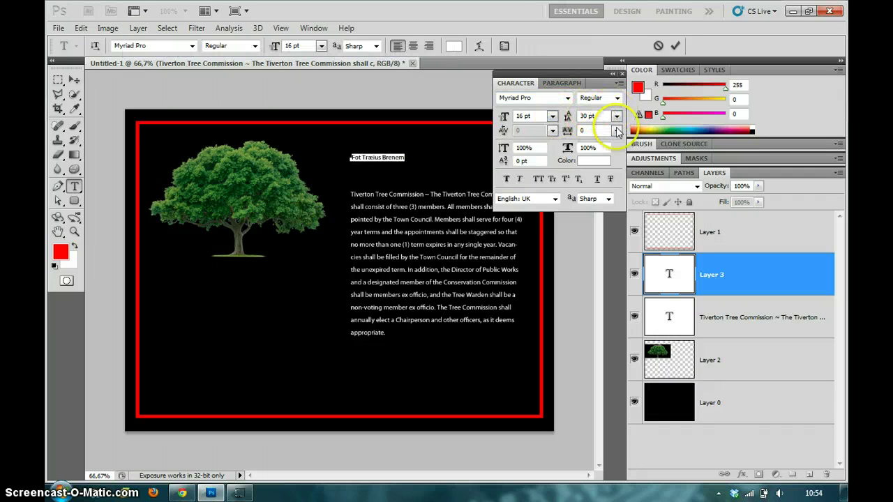
click(586, 160)
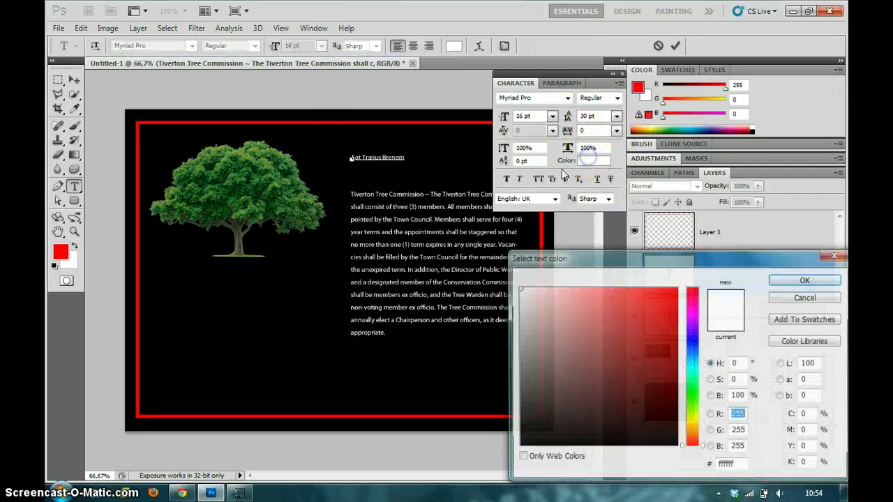
click(343, 121)
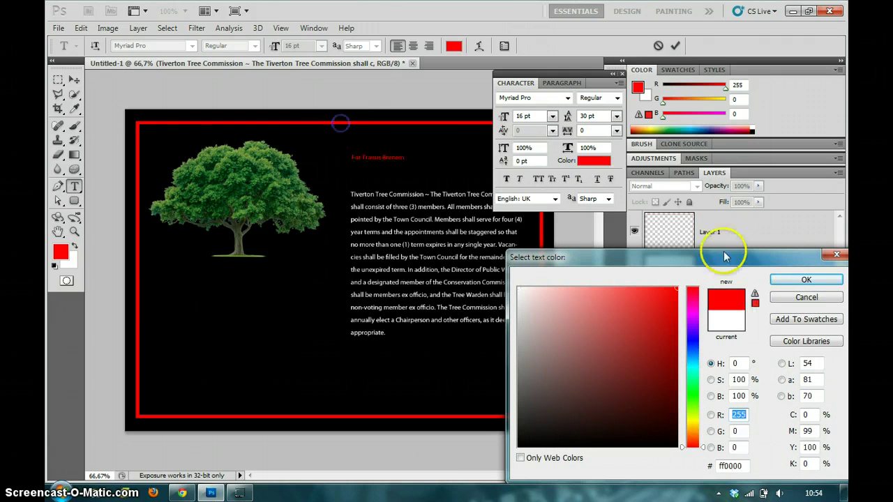
click(806, 280)
- Make the heading 36 pt Bold, then go back into it to fix the spelling
click(552, 116)
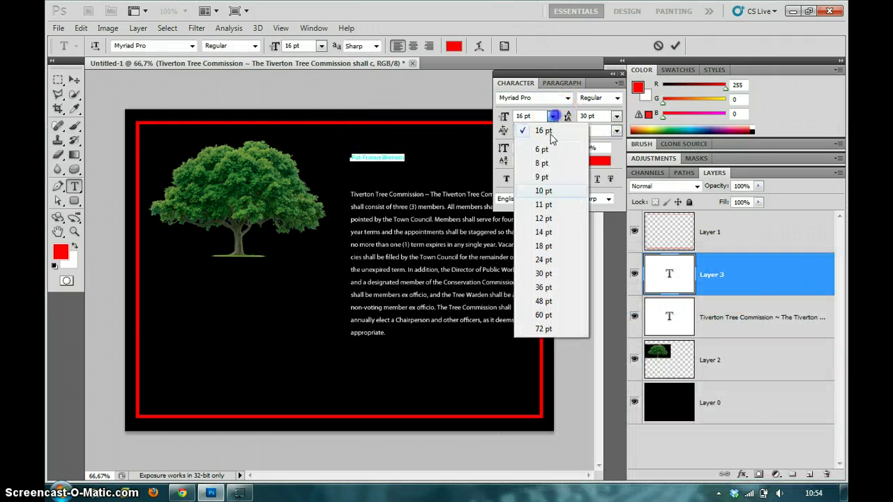
click(544, 308)
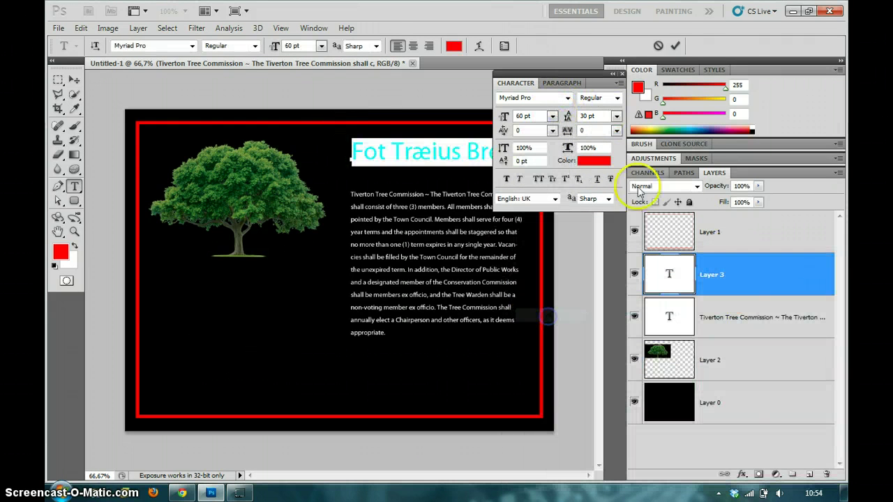
click(552, 116)
click(565, 279)
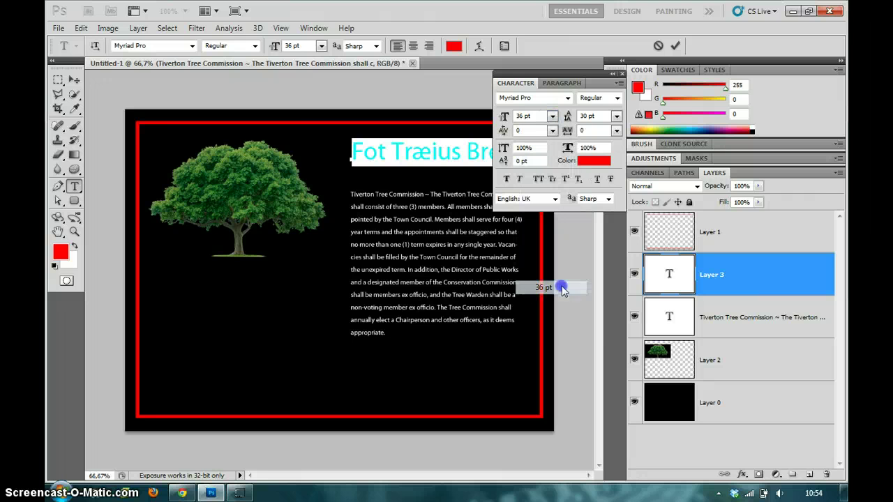
click(617, 99)
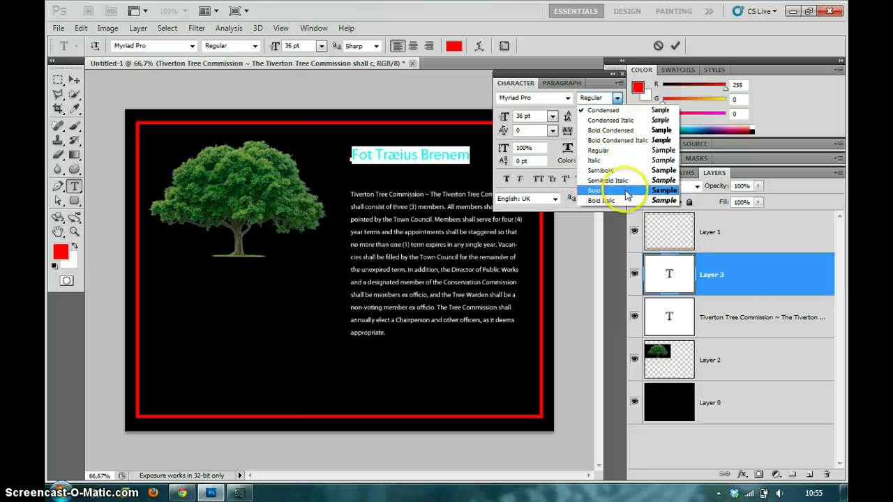
click(610, 190)
click(74, 80)
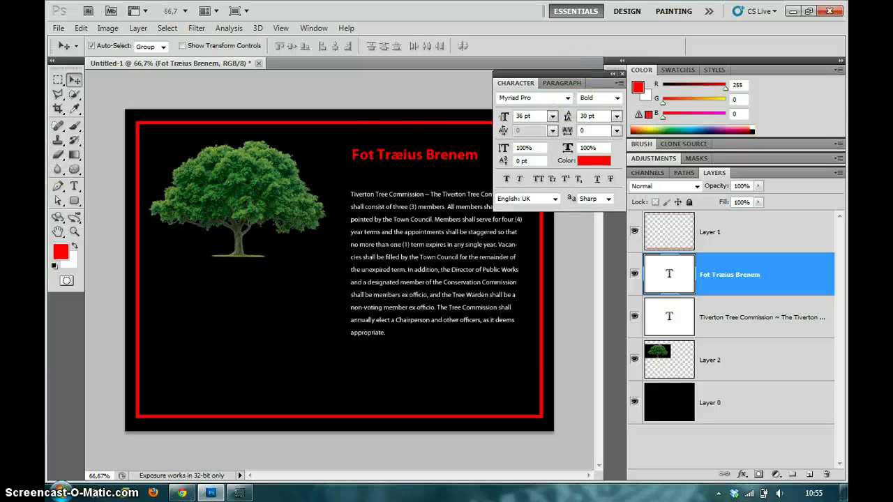
click(75, 185)
click(358, 154)
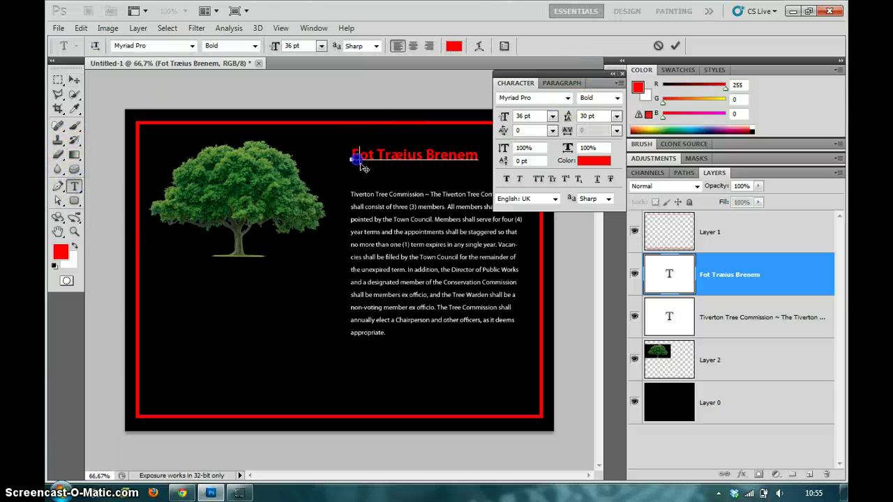
- Correct the title's spelling and commit the heading text
text(l)
click(75, 80)
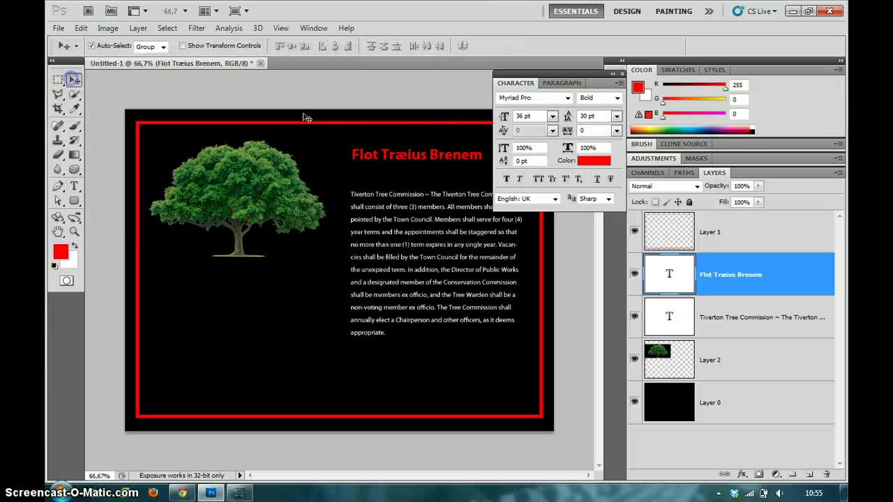
click(342, 114)
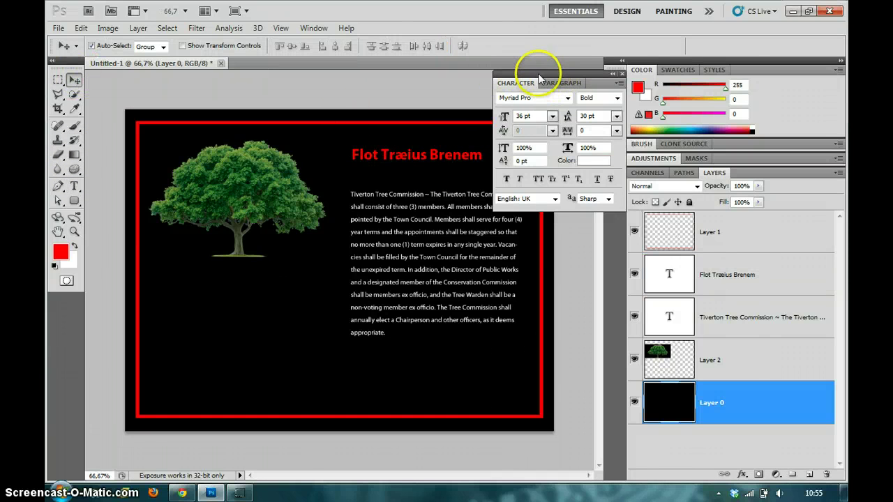
click(210, 444)
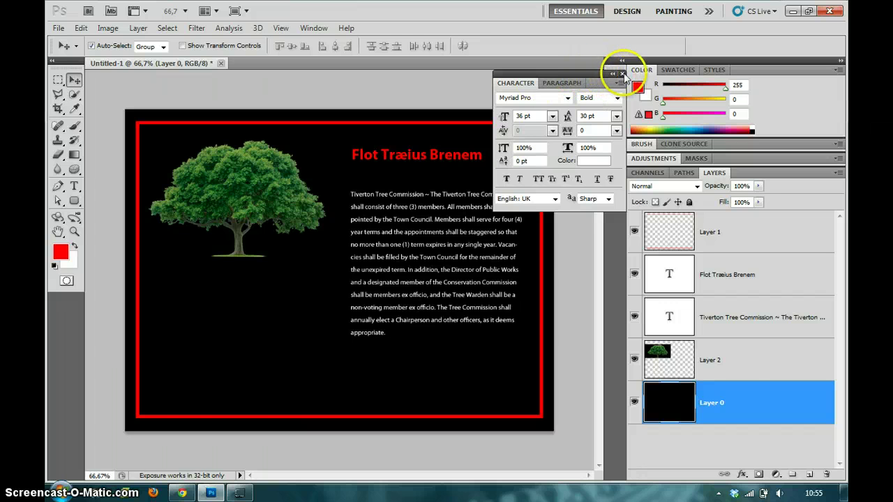
- Dock the Character/Paragraph panels into a collapsed side column to free up the canvas
mouse_move(537, 74)
mouse_down()
mouse_move(567, 82)
mouse_move(558, 209)
mouse_move(614, 191)
mouse_up()
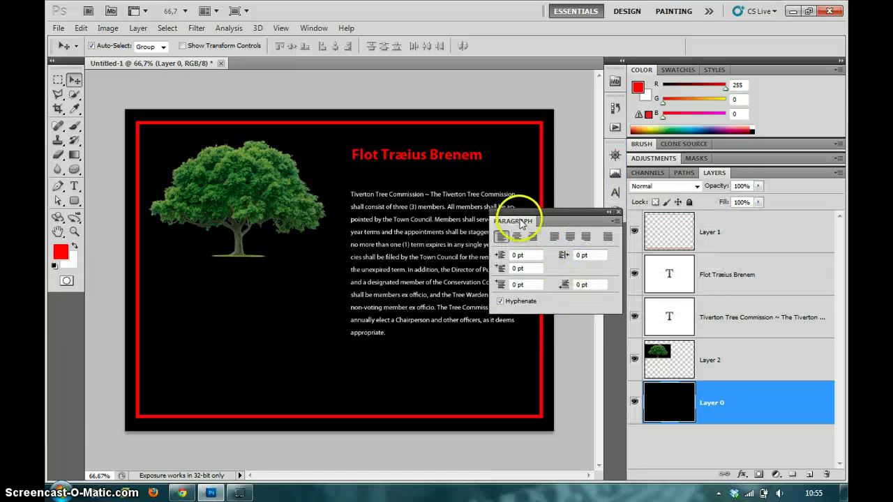
drag(514, 220, 621, 192)
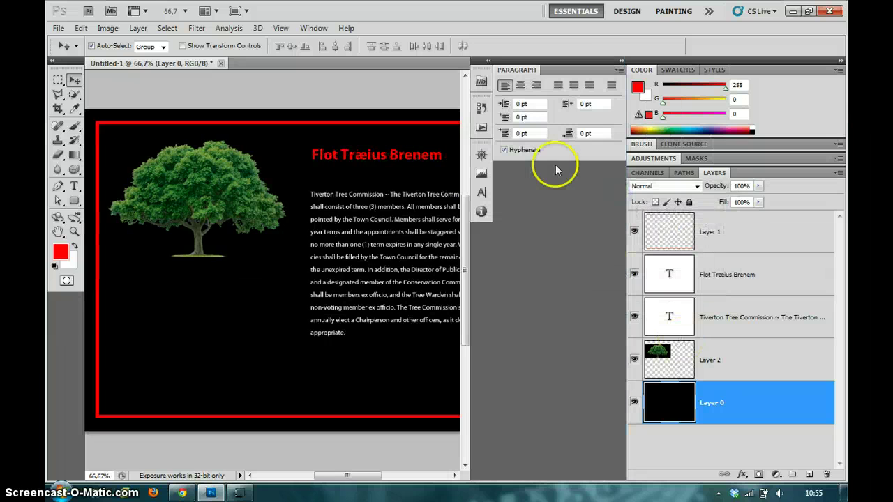
click(487, 59)
click(459, 157)
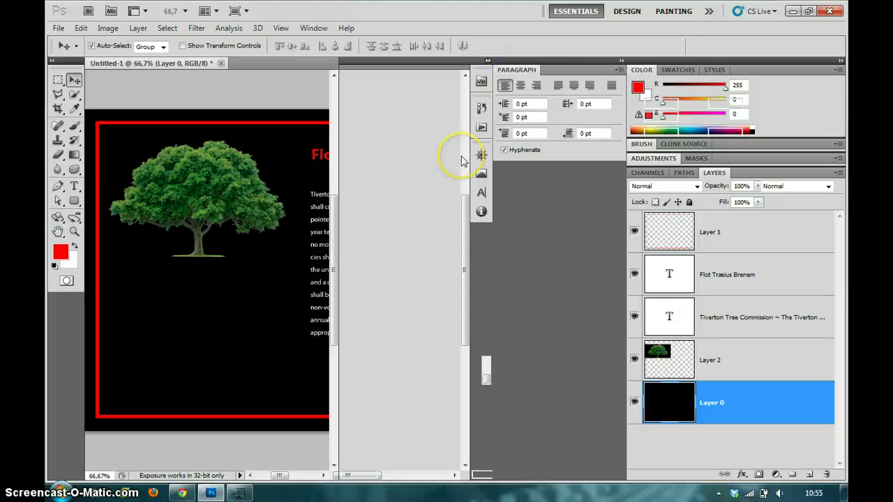
mouse_move(384, 84)
mouse_down()
mouse_move(615, 61)
mouse_move(621, 69)
mouse_up()
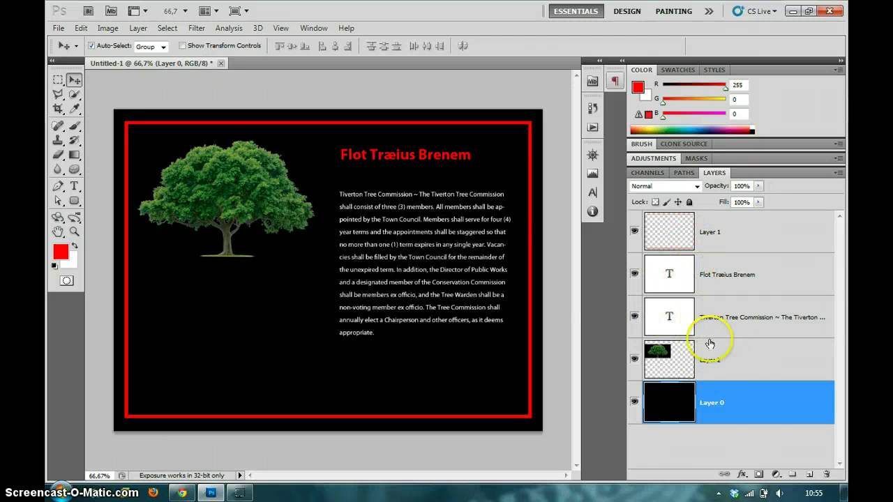
- Add an empty Layer 3 above the black background and select the Brush Tool
click(811, 476)
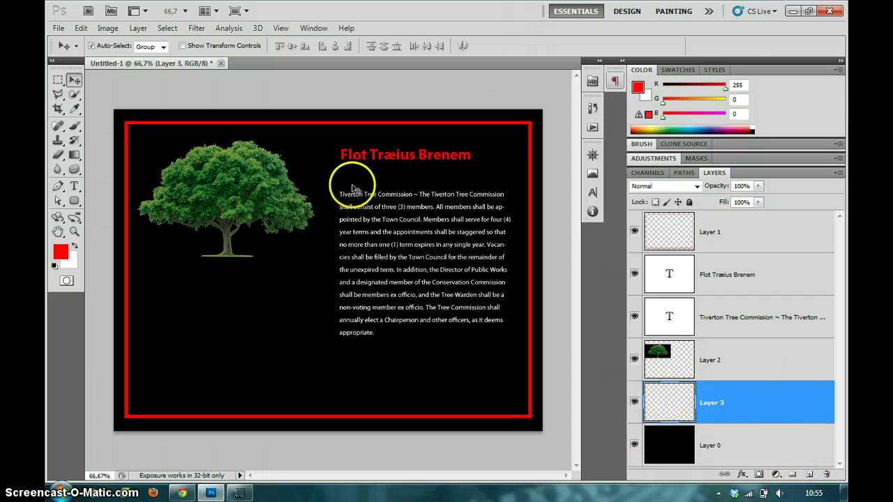
right_click(75, 126)
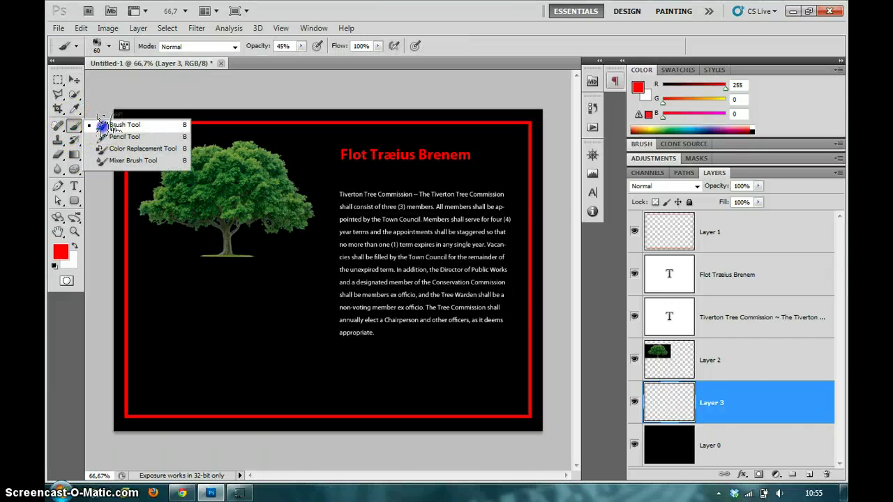
click(98, 125)
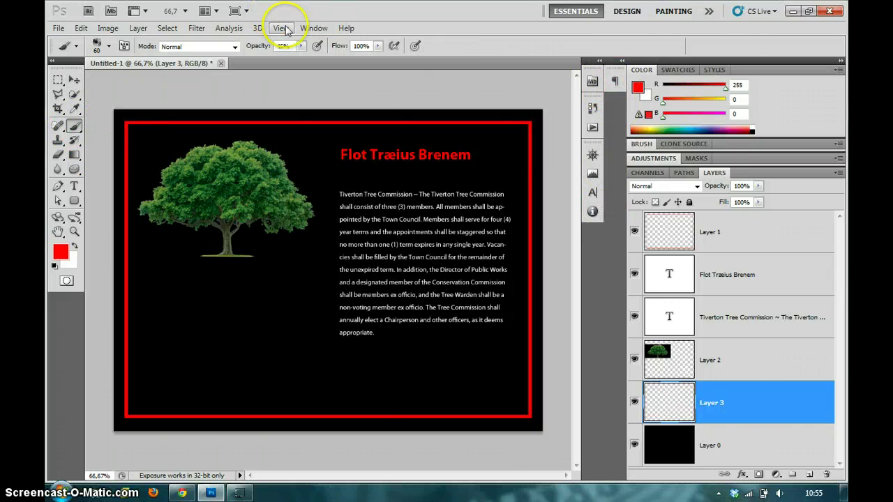
- Show the Brush panel, then paint and undo a soft round 30 px test stroke
click(312, 29)
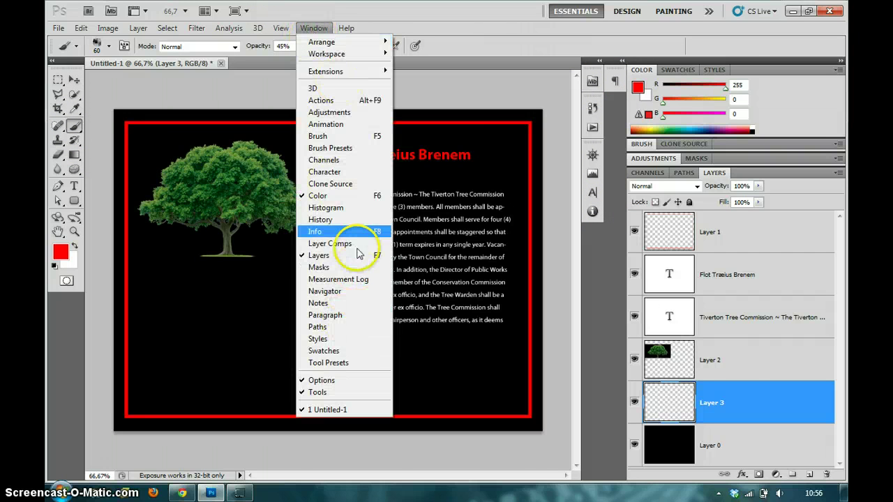
click(353, 137)
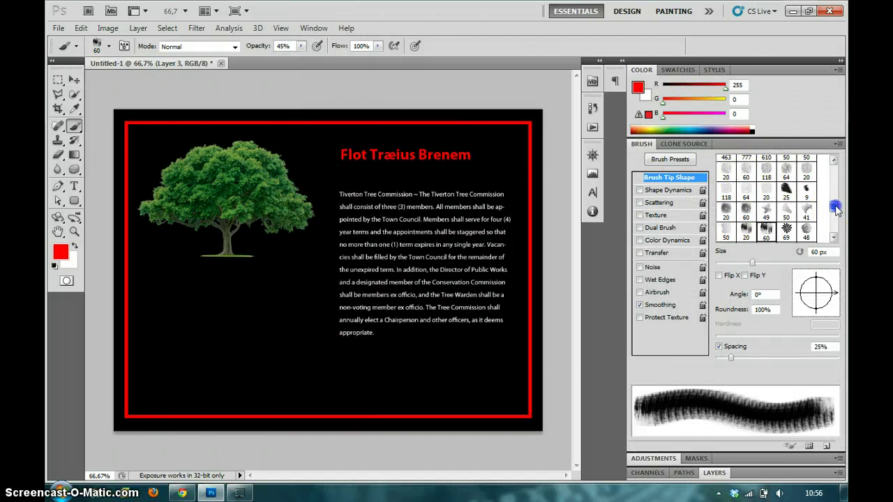
drag(833, 206, 834, 164)
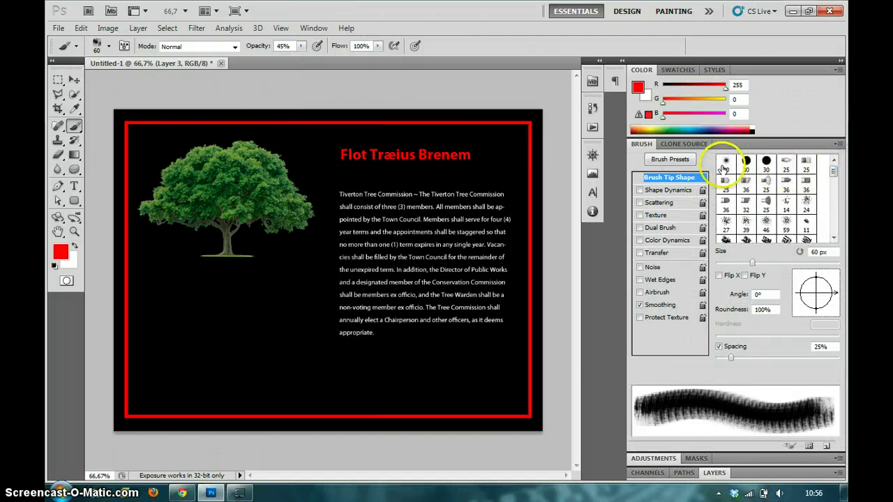
click(726, 164)
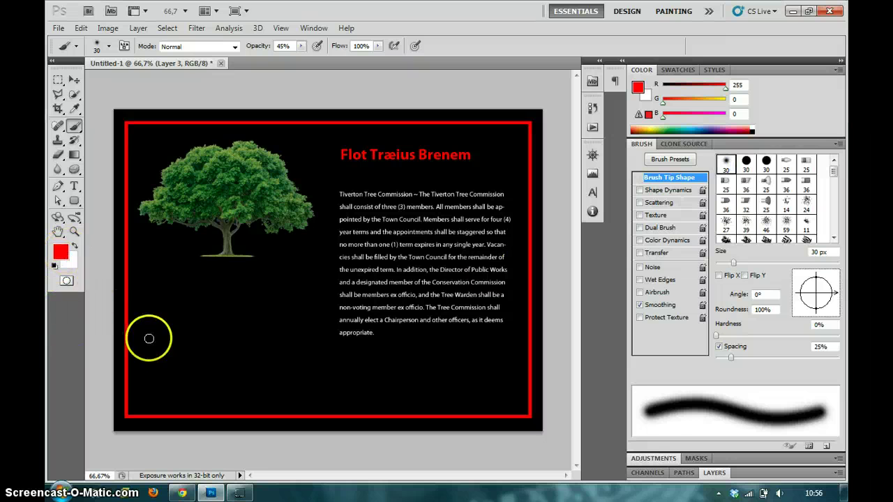
drag(150, 361, 726, 202)
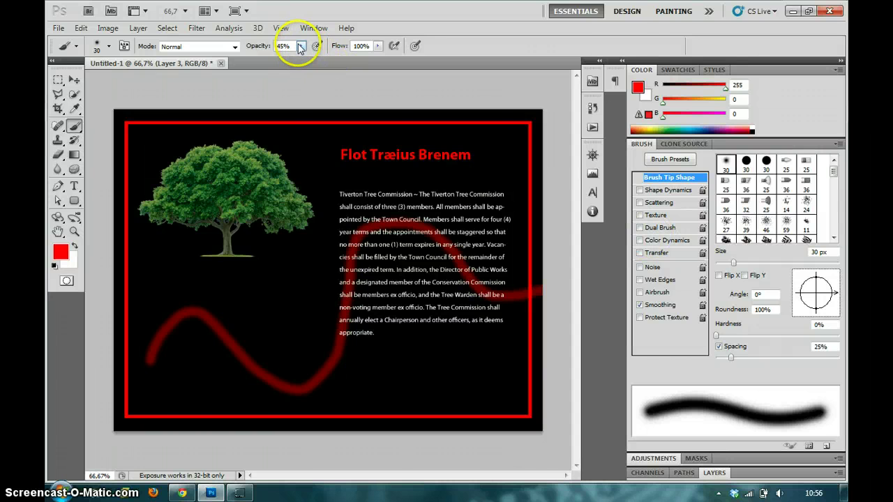
key(ctrl+z)
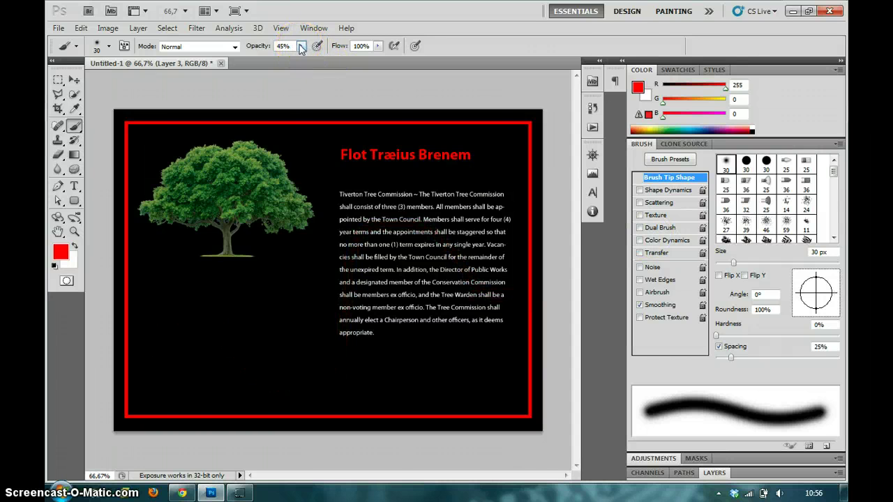
- Reset the brush tool to its defaults: 13 px at 100% opacity
click(303, 48)
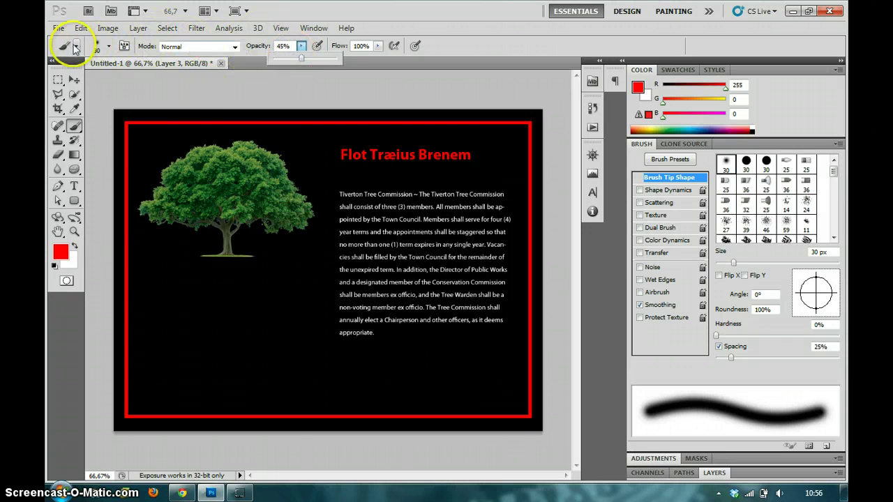
click(75, 47)
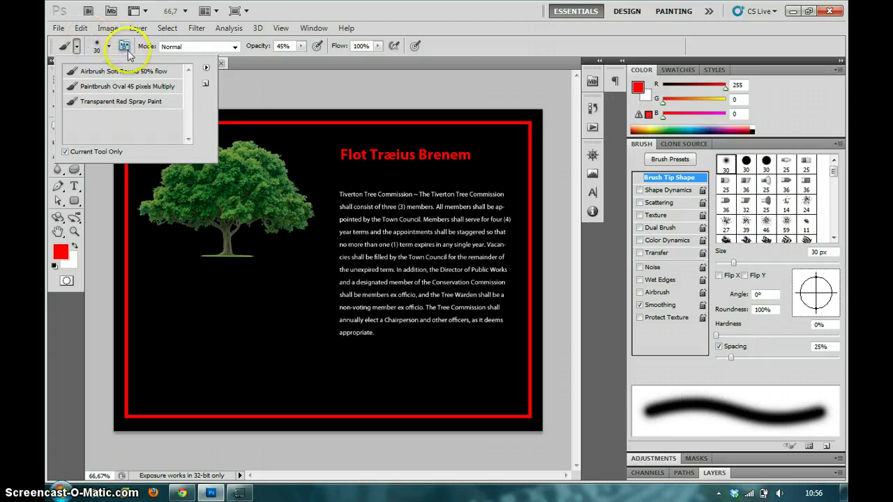
right_click(75, 46)
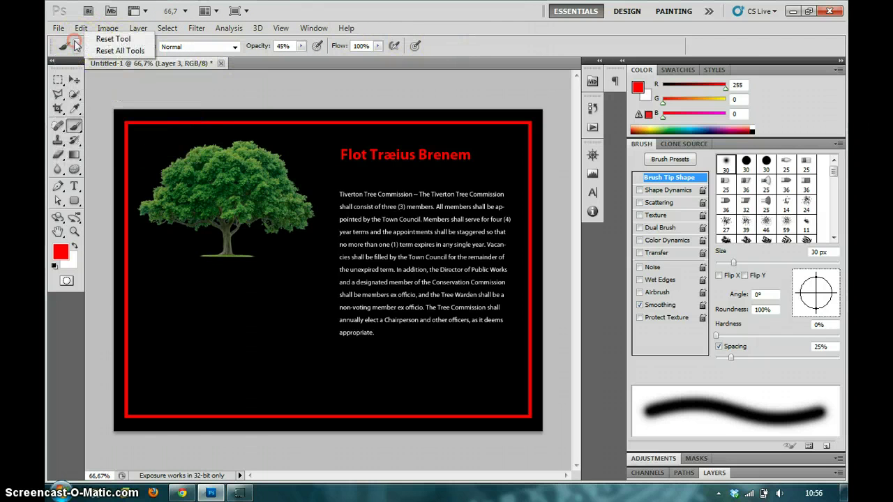
click(113, 39)
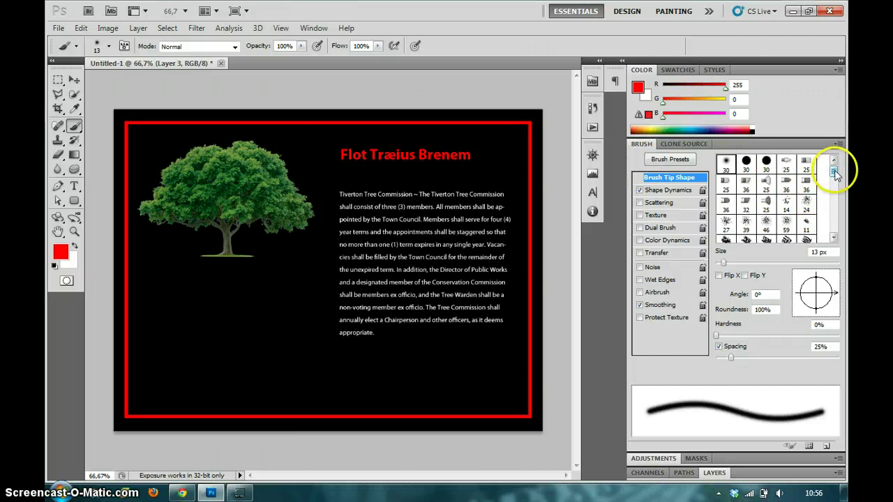
- Choose the 74 px scattered maple leaves brush from the Brush Presets list
click(673, 162)
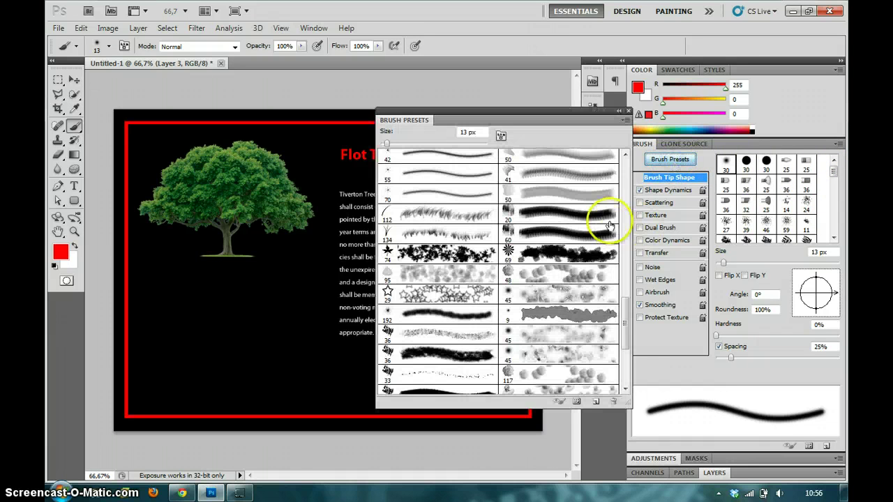
click(625, 120)
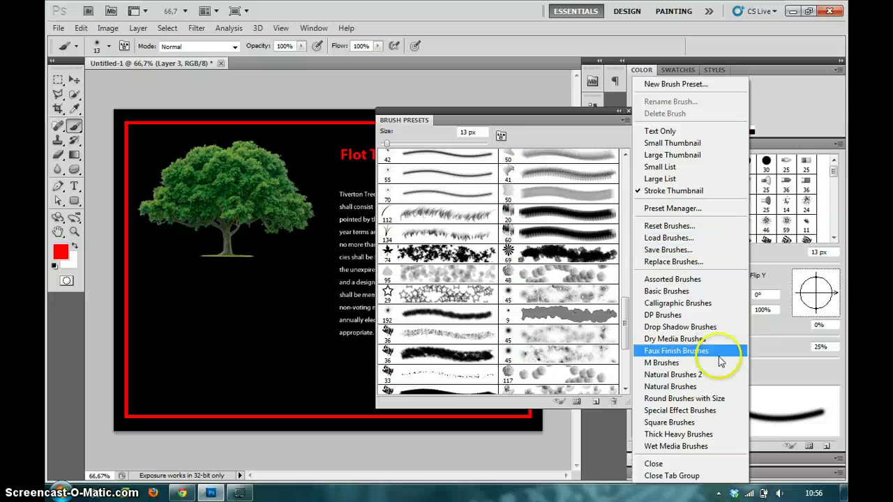
click(633, 315)
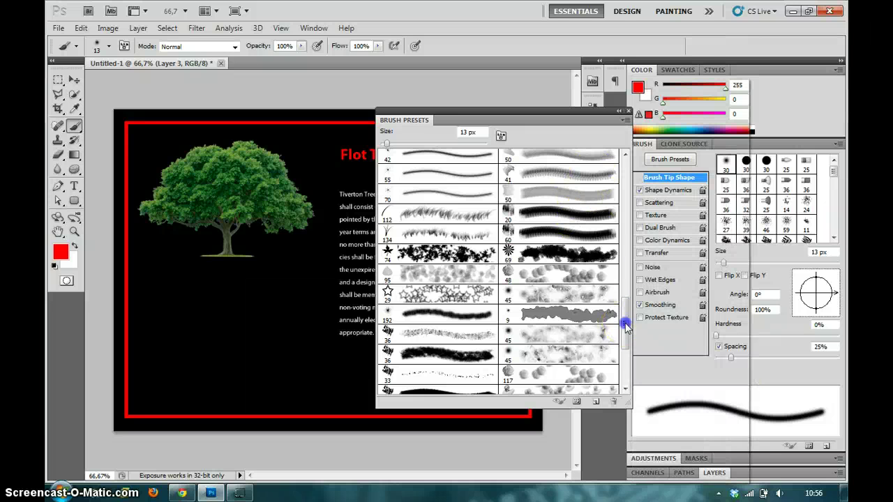
mouse_move(615, 328)
mouse_down()
mouse_move(638, 353)
mouse_move(643, 213)
mouse_move(623, 314)
mouse_up()
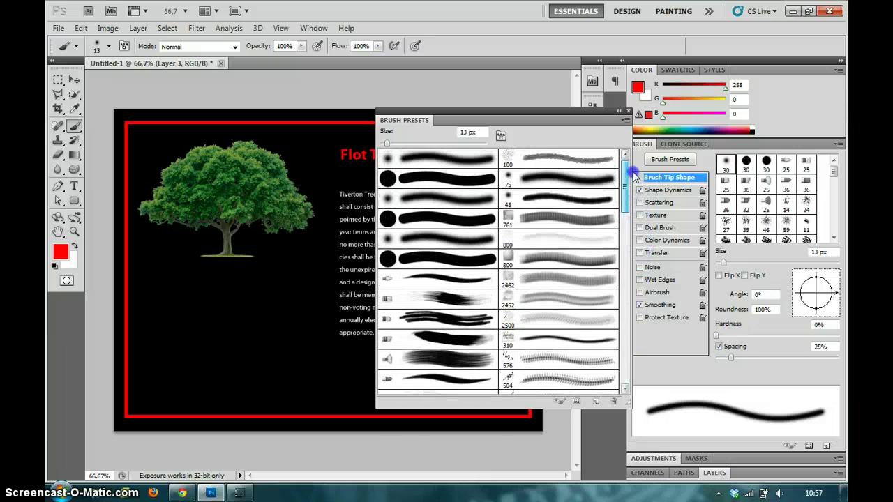
drag(622, 335, 623, 337)
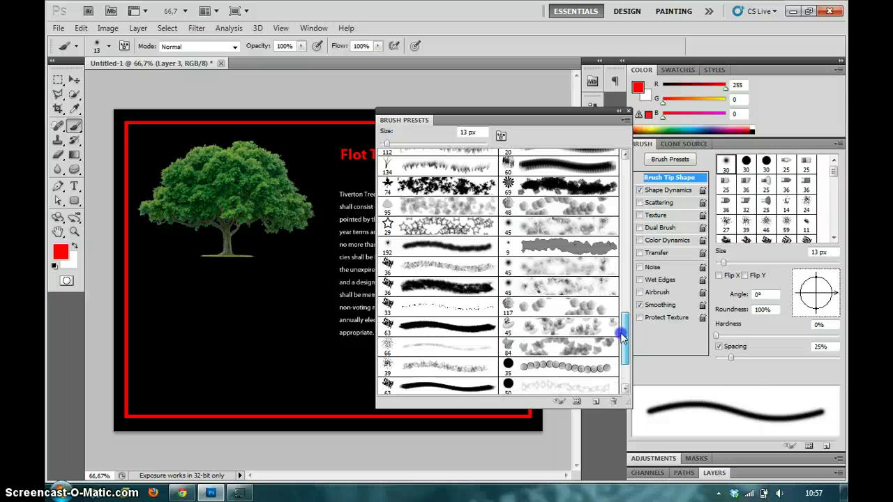
click(444, 188)
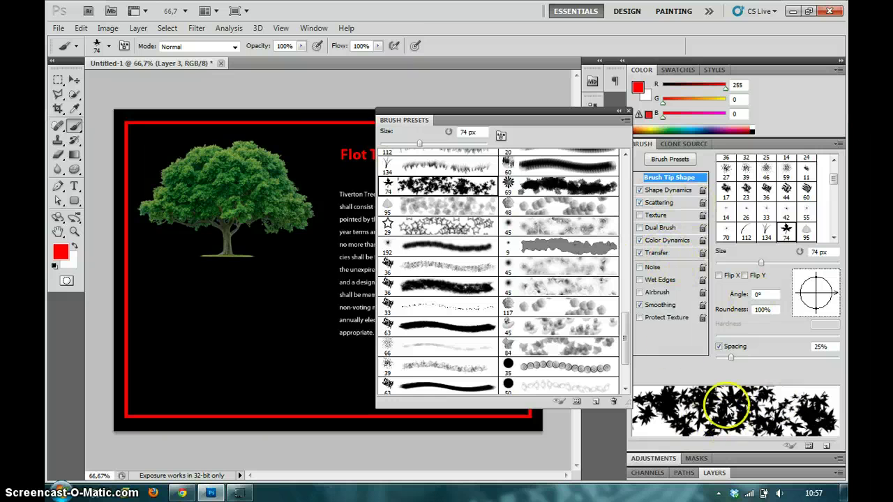
- Paint a trial trail of bright leaves, dock the presets panel, and undo the strokes
drag(189, 359, 362, 251)
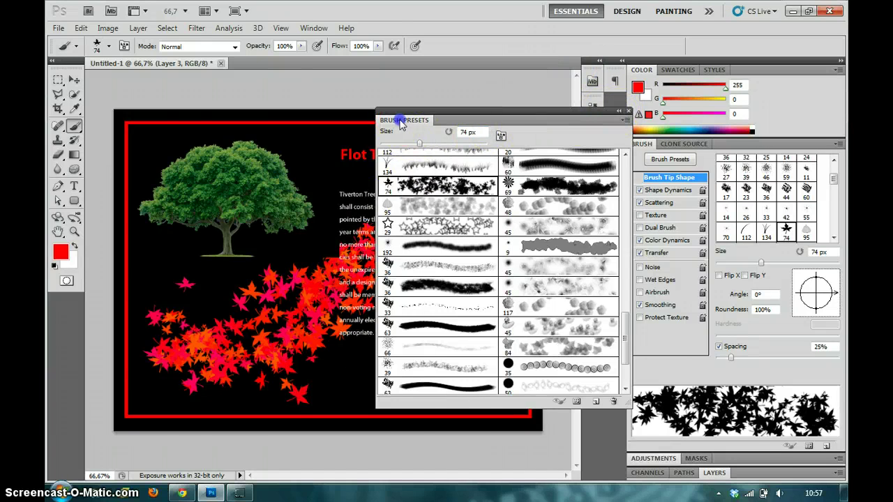
mouse_move(401, 123)
mouse_down()
mouse_move(689, 165)
mouse_move(713, 157)
mouse_up()
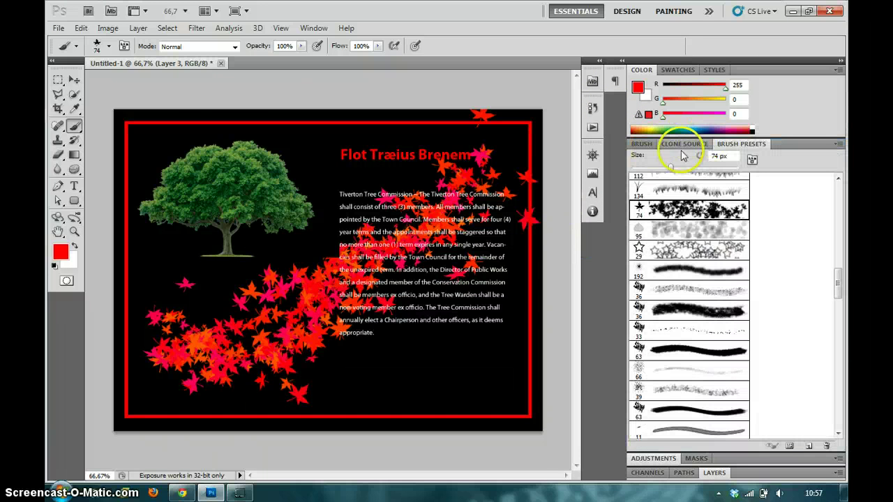
key(ctrl+z)
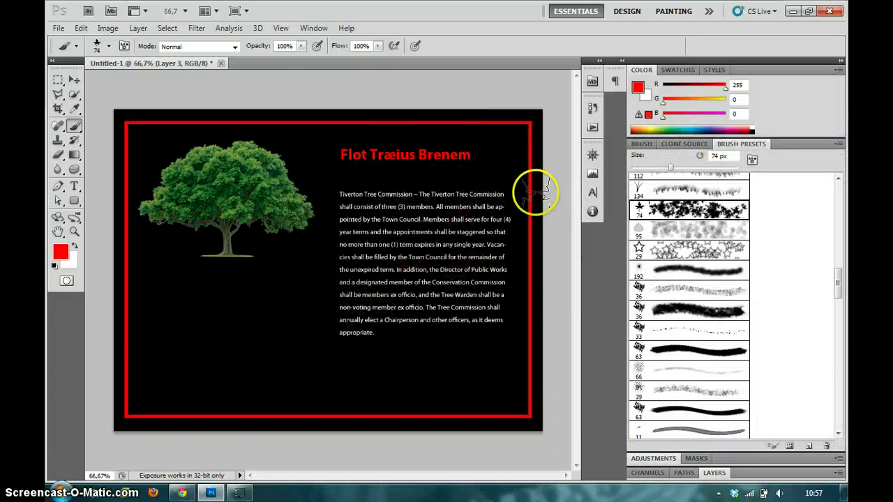
- Lower the brush opacity to 20% and paint fainter red leaves in the lower-left corner
click(301, 46)
drag(300, 58, 250, 58)
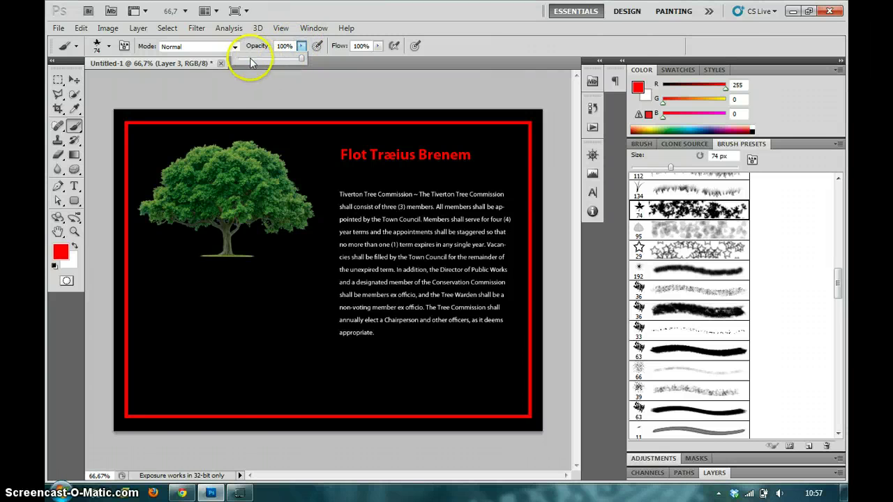
mouse_move(112, 303)
mouse_down()
mouse_move(174, 391)
mouse_move(286, 408)
mouse_up()
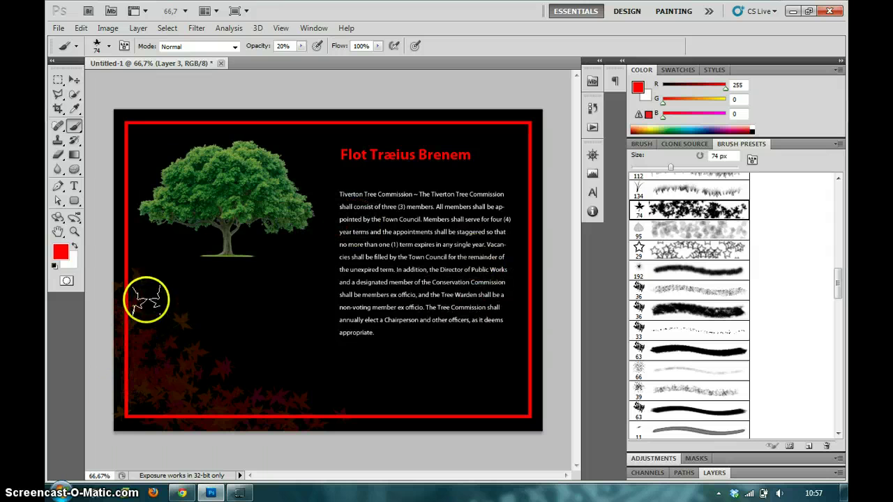
click(302, 46)
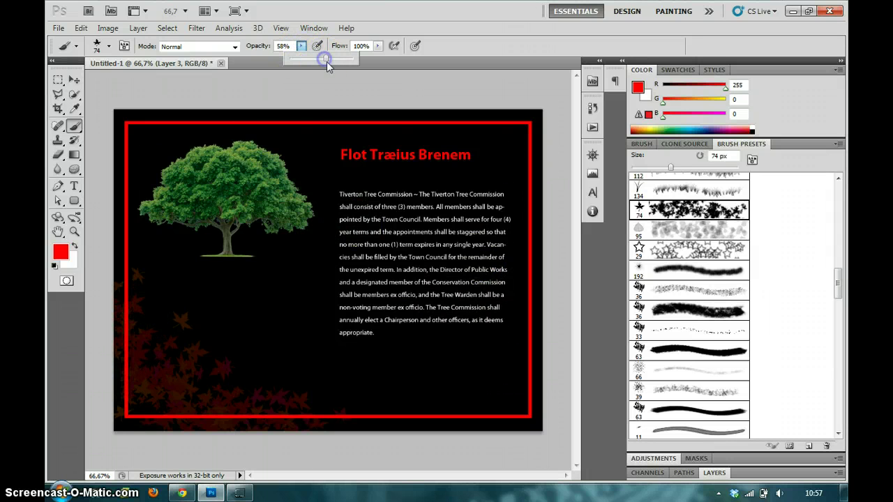
drag(123, 340, 120, 343)
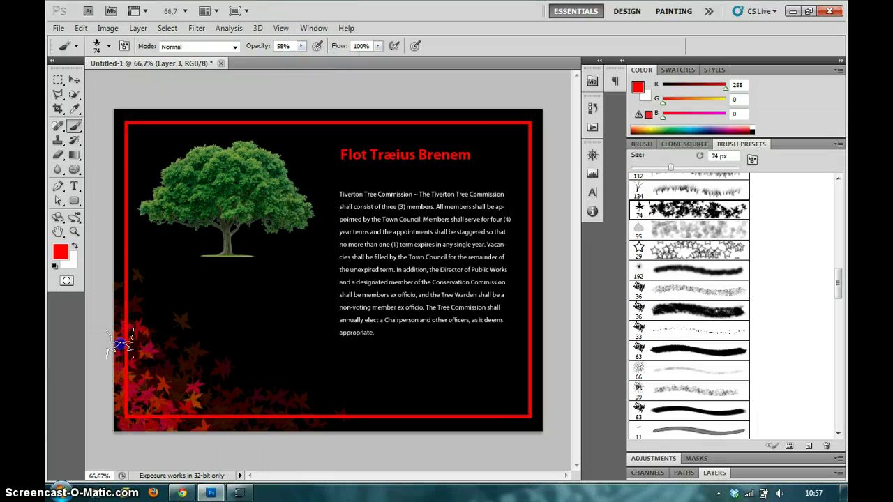
click(60, 251)
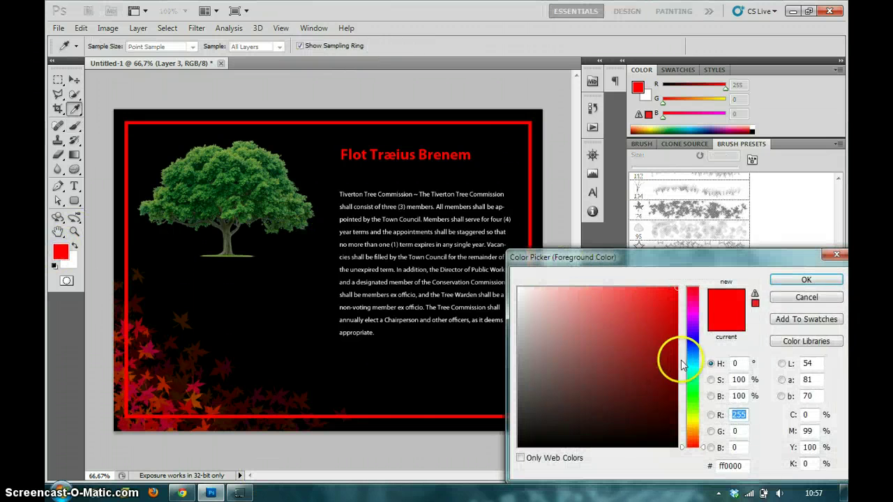
- Set the foreground to cyan (R21 G173 B195) and scatter leaves across the lower-right corner
click(689, 364)
click(662, 323)
click(806, 280)
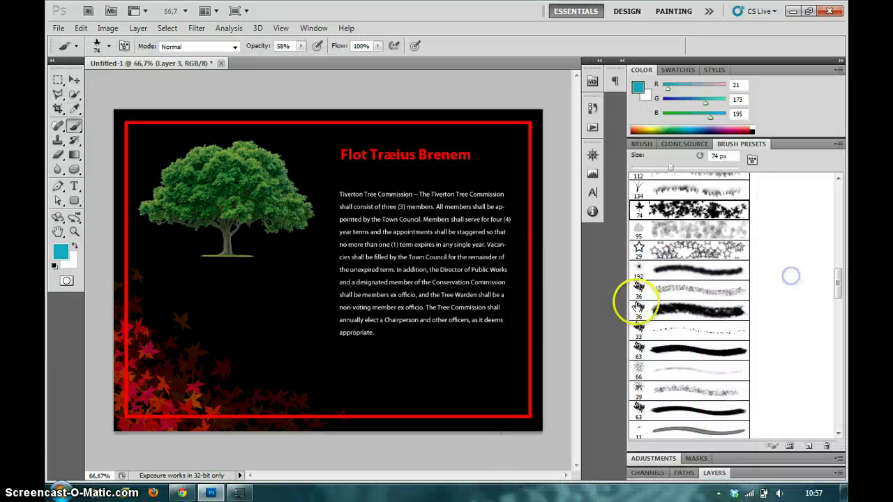
drag(556, 300, 554, 303)
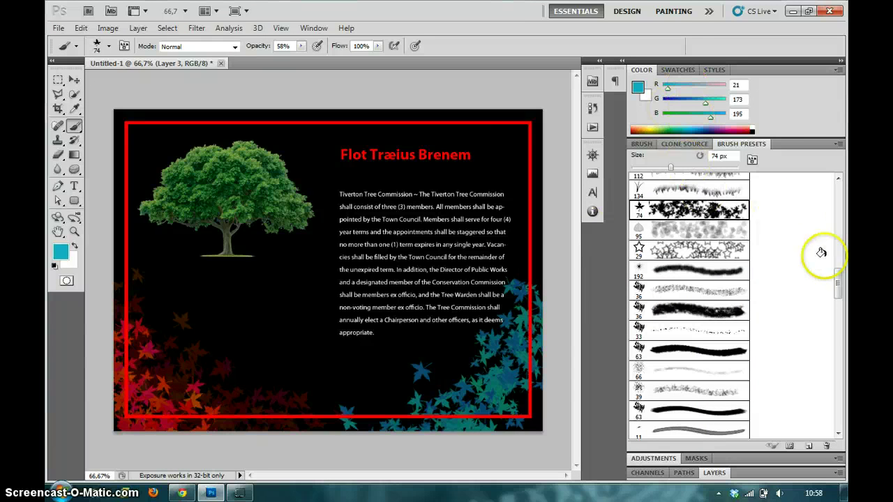
click(839, 143)
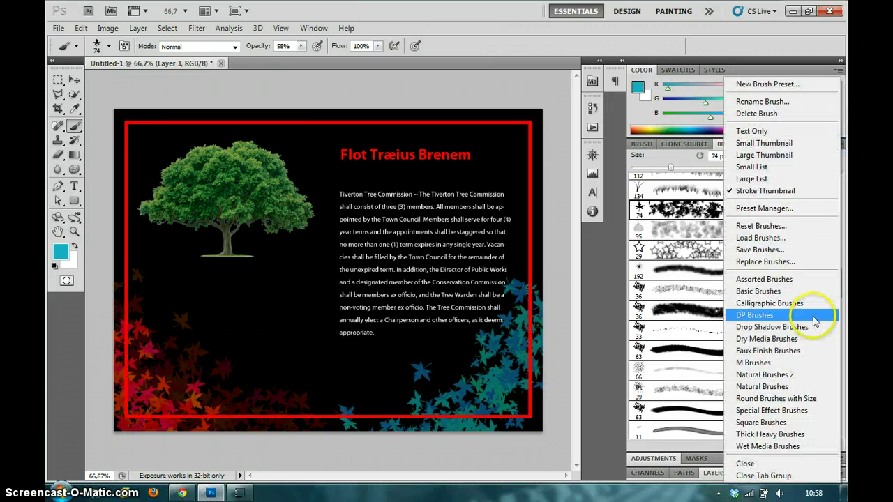
- Append the Natural Brushes 2 set and pick the 69 px foliage brush
click(808, 375)
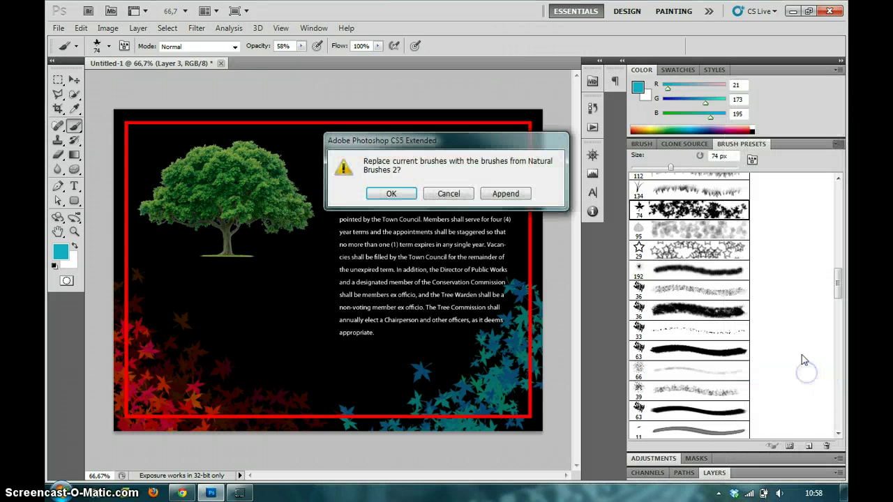
click(498, 197)
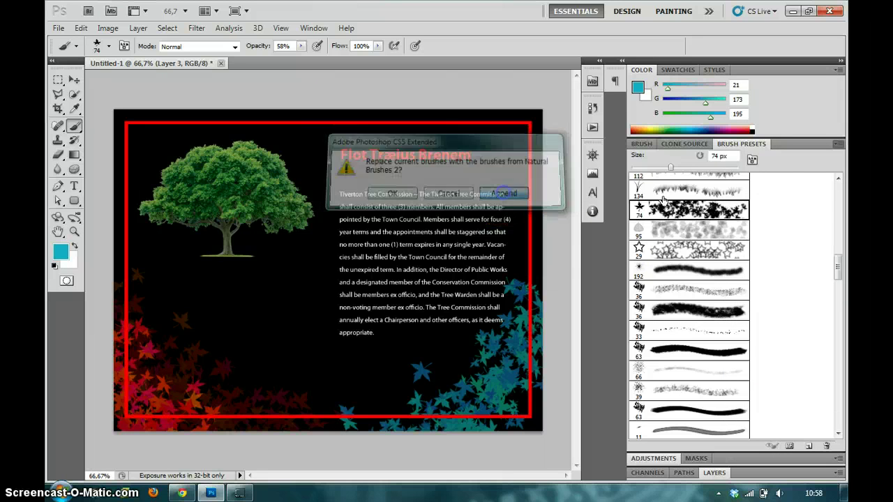
mouse_move(839, 248)
mouse_down()
mouse_move(849, 380)
mouse_move(849, 361)
mouse_up()
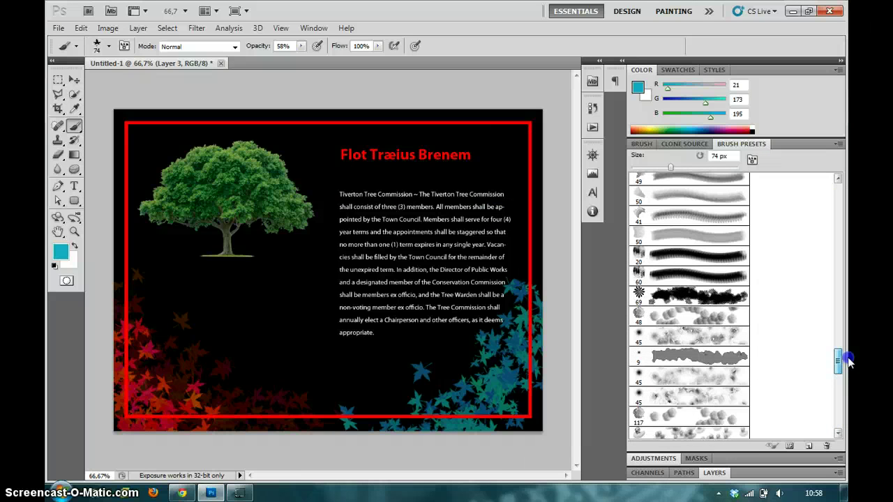
click(694, 294)
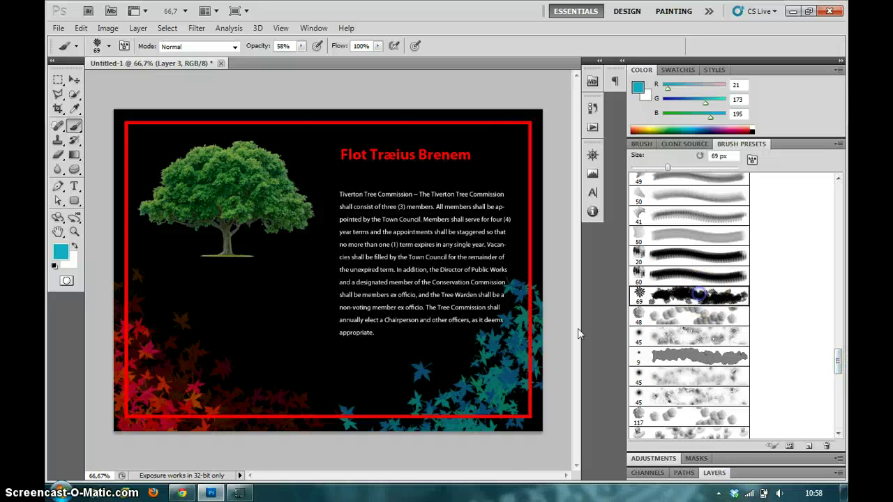
- Set the foreground to green and paint foliage strokes from the top edge through the paragraph
click(60, 251)
click(697, 399)
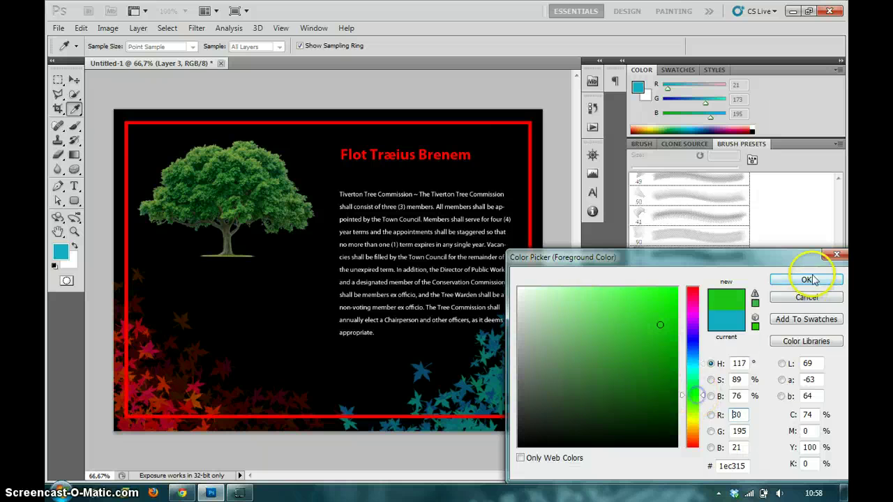
click(805, 279)
mouse_move(127, 123)
mouse_down()
mouse_move(356, 150)
mouse_move(377, 279)
mouse_move(488, 185)
mouse_move(418, 136)
mouse_up()
mouse_move(502, 203)
mouse_down()
mouse_move(411, 376)
mouse_move(524, 209)
mouse_move(509, 164)
mouse_up()
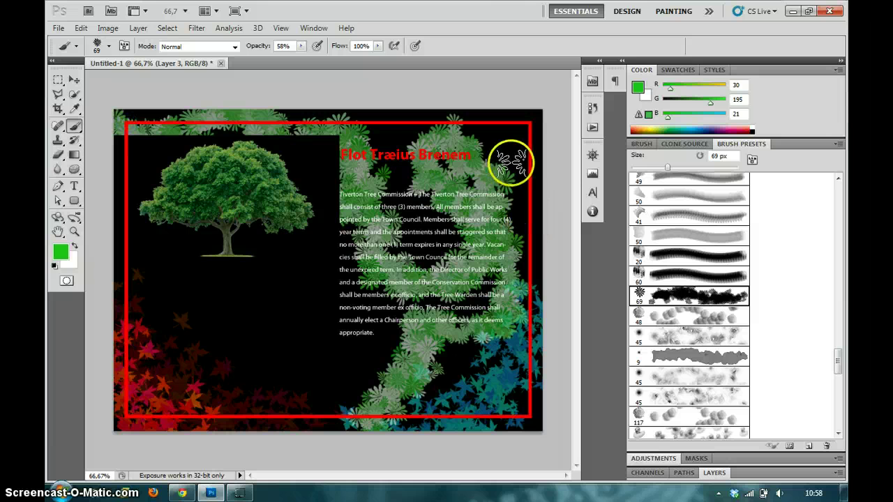
drag(843, 373, 849, 302)
click(661, 352)
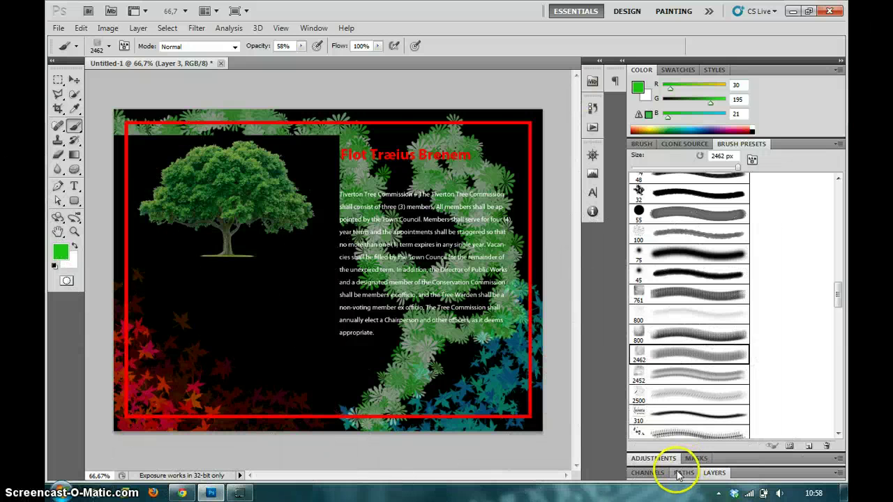
- Hide Layer 3 and stamp green grunge texture on Layer 0 with the 2462 px brush at 89% opacity
click(713, 473)
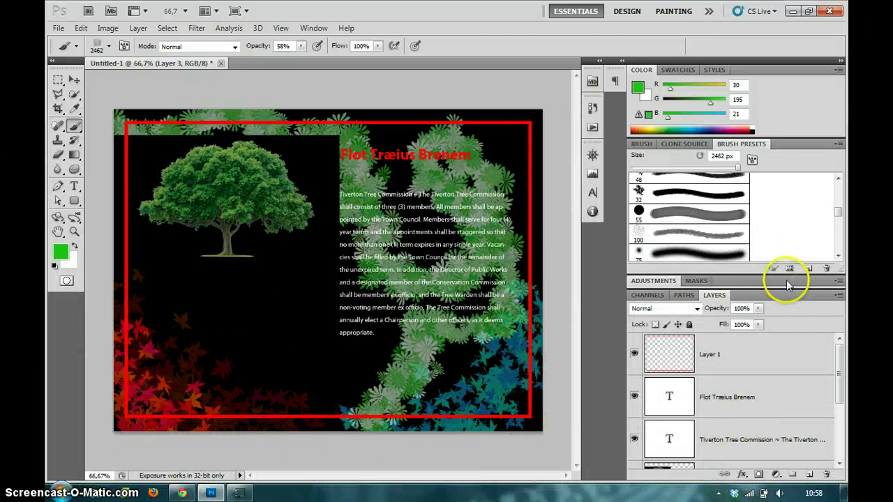
click(725, 145)
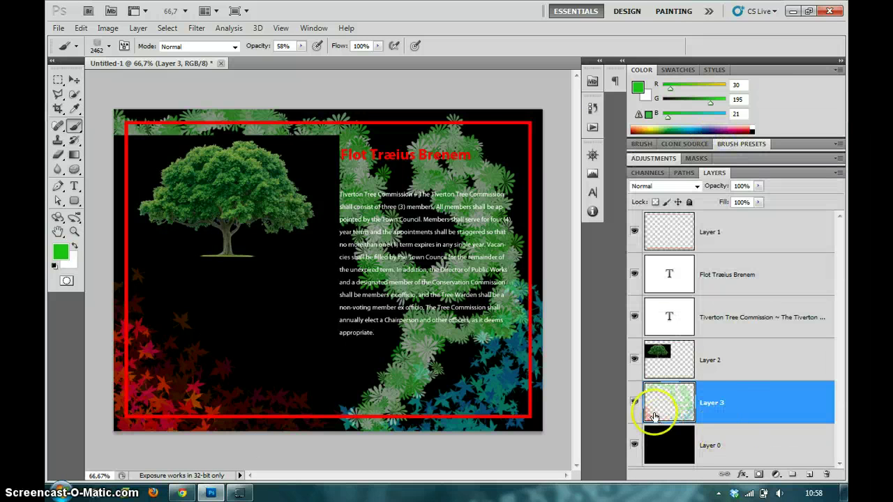
click(634, 402)
click(679, 448)
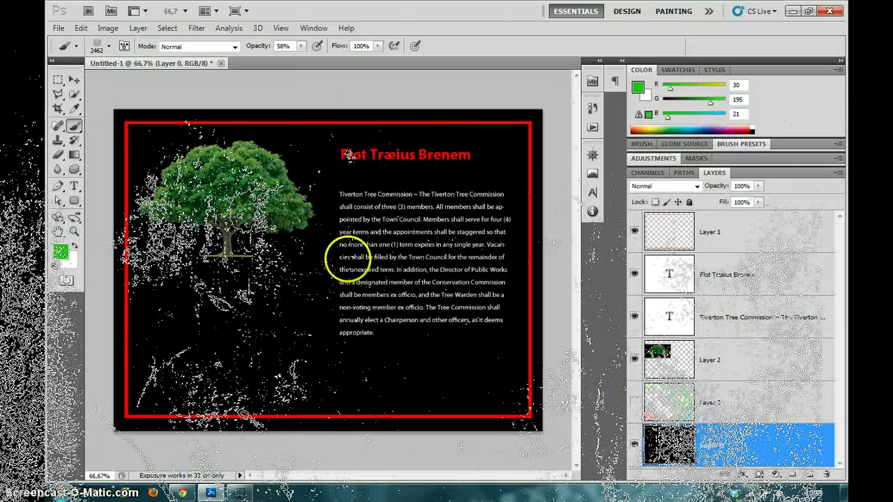
click(345, 154)
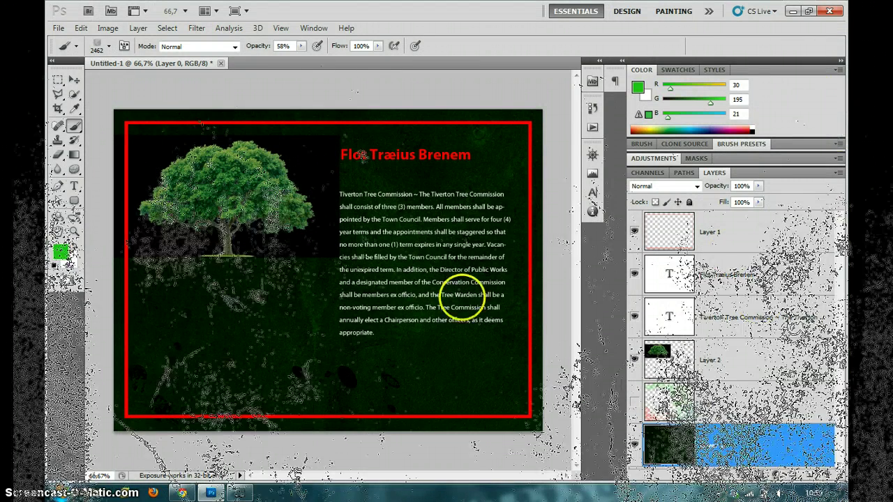
drag(301, 46, 322, 58)
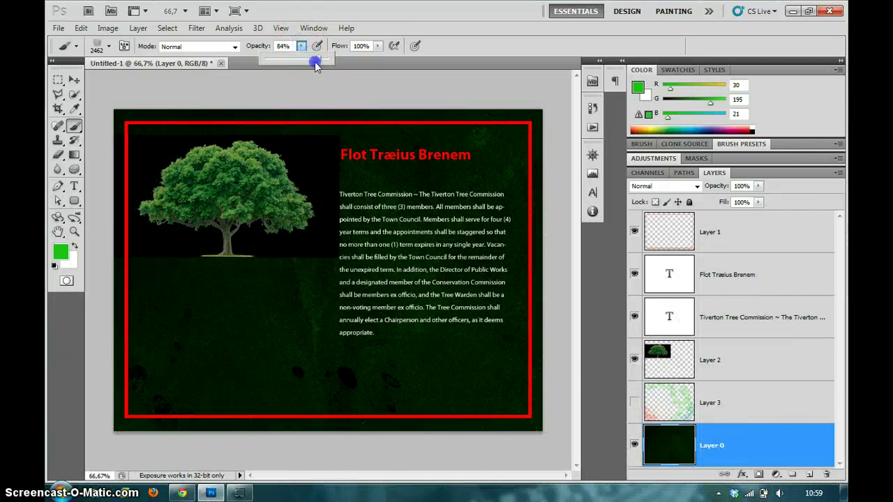
click(435, 374)
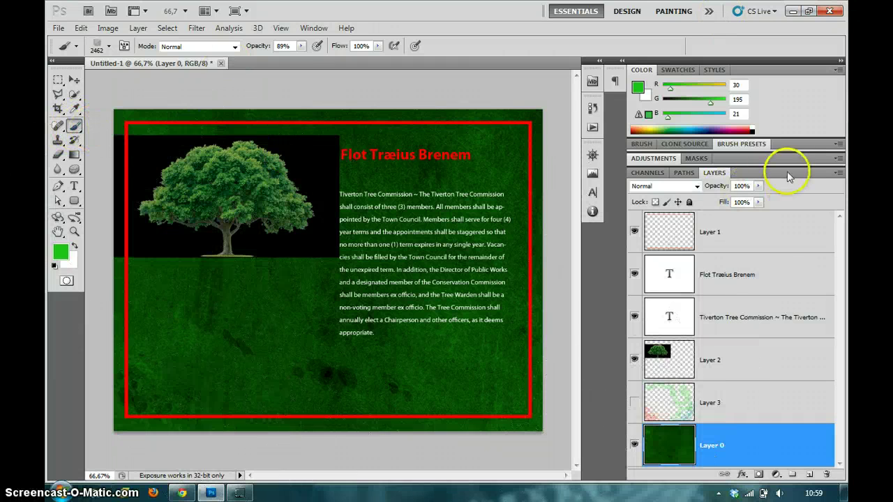
- Show the Brush Presets panel from the Window menu
click(311, 27)
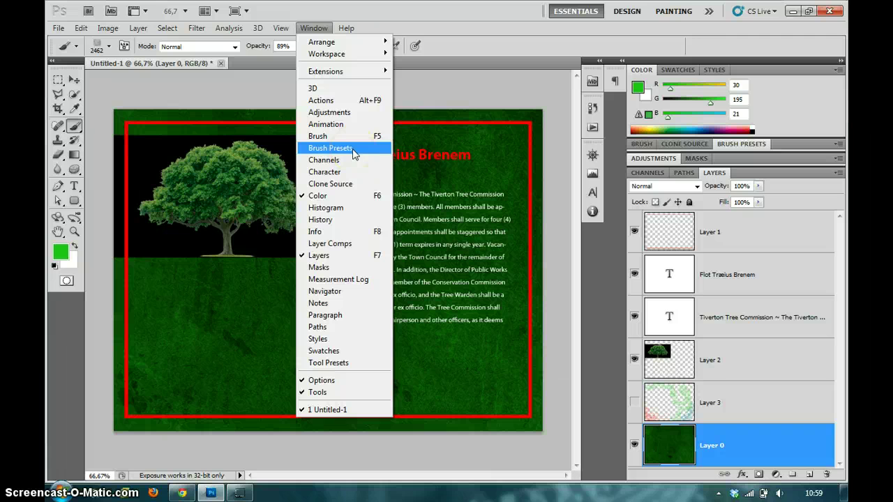
click(365, 153)
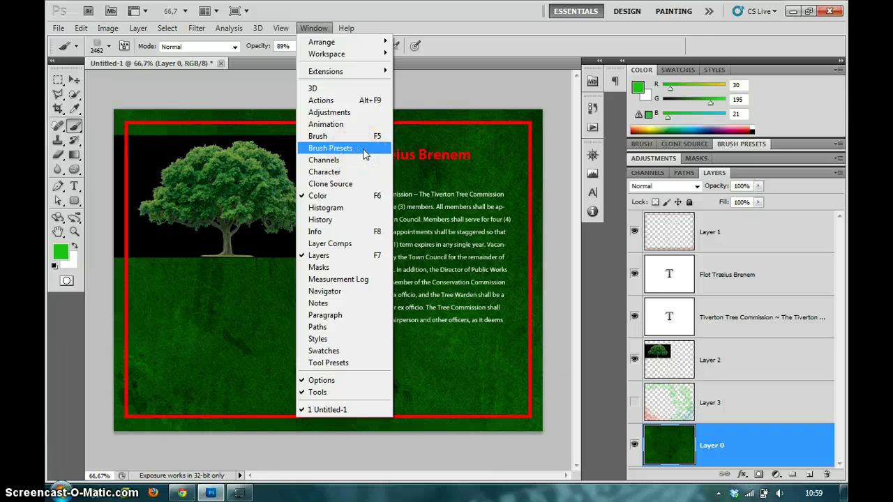